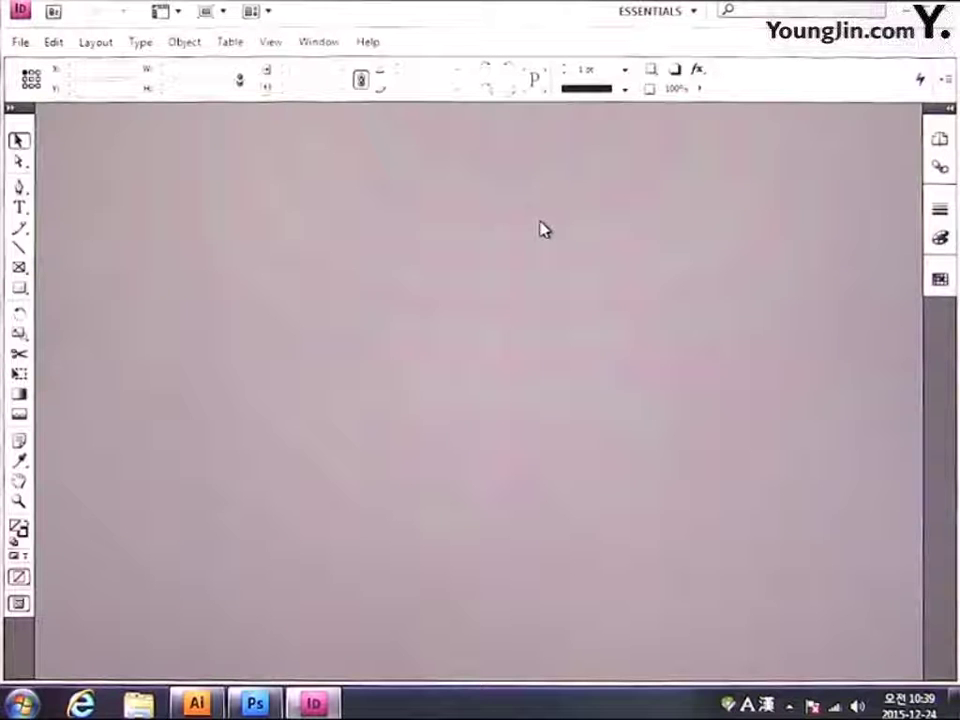
Start a new one-page document with facing pages turned off, A4 page size and landscape orientation.
left_click(20, 42)
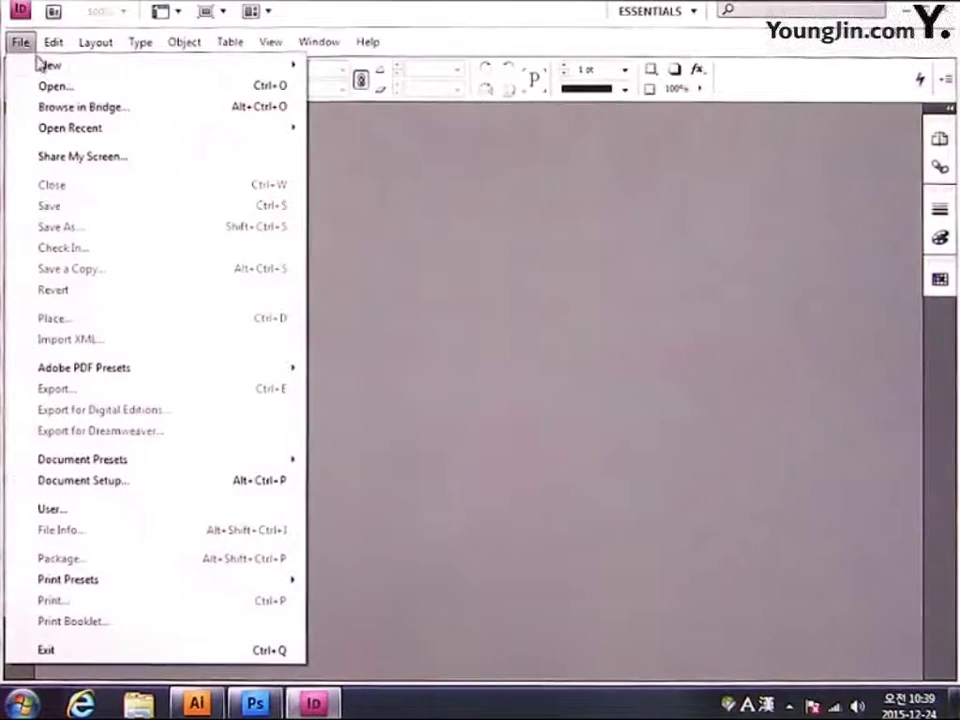
mouse_move(45, 68)
left_click(362, 64)
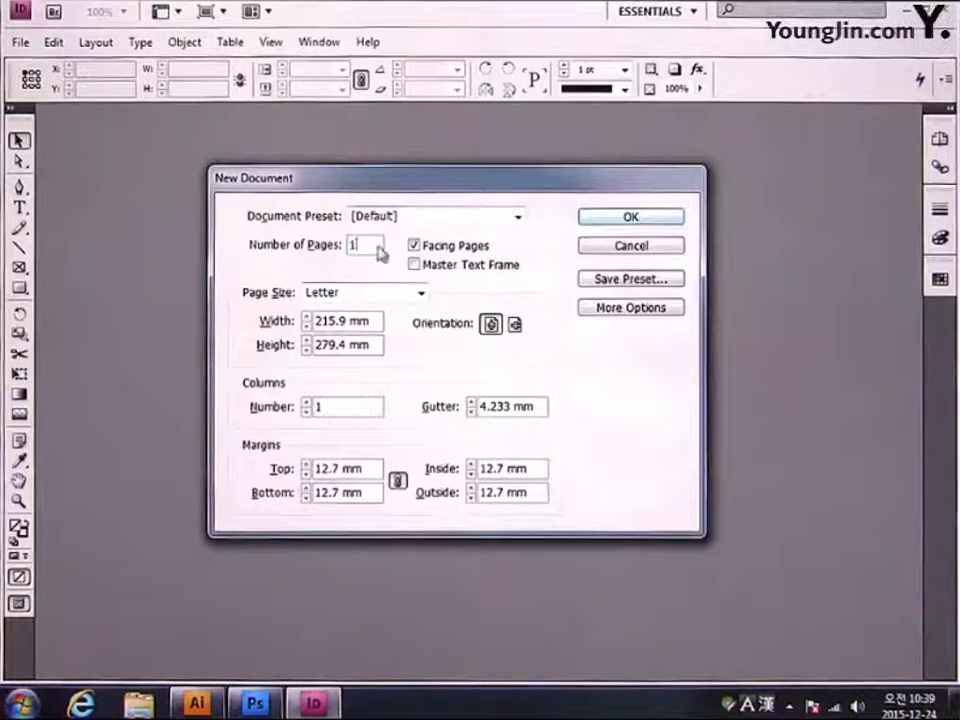
left_click(442, 249)
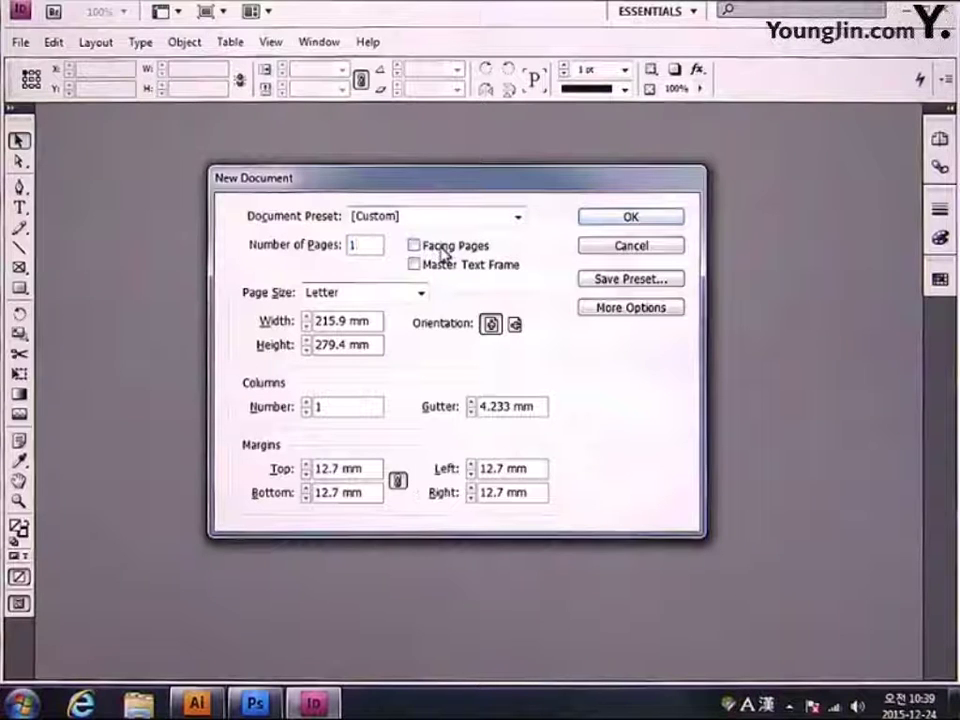
left_click(392, 300)
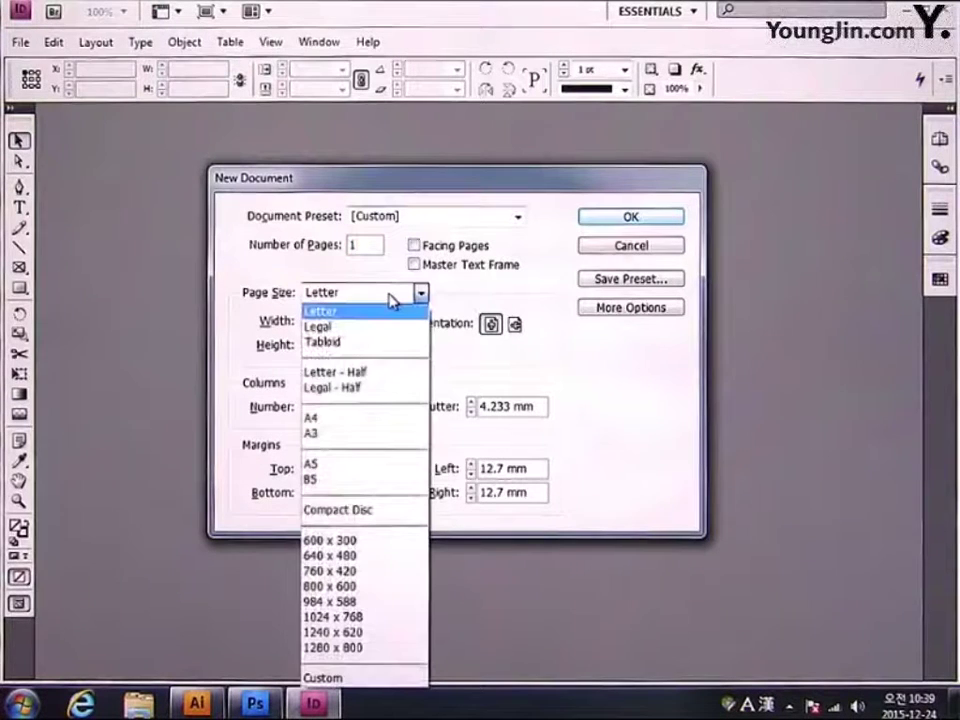
left_click(366, 429)
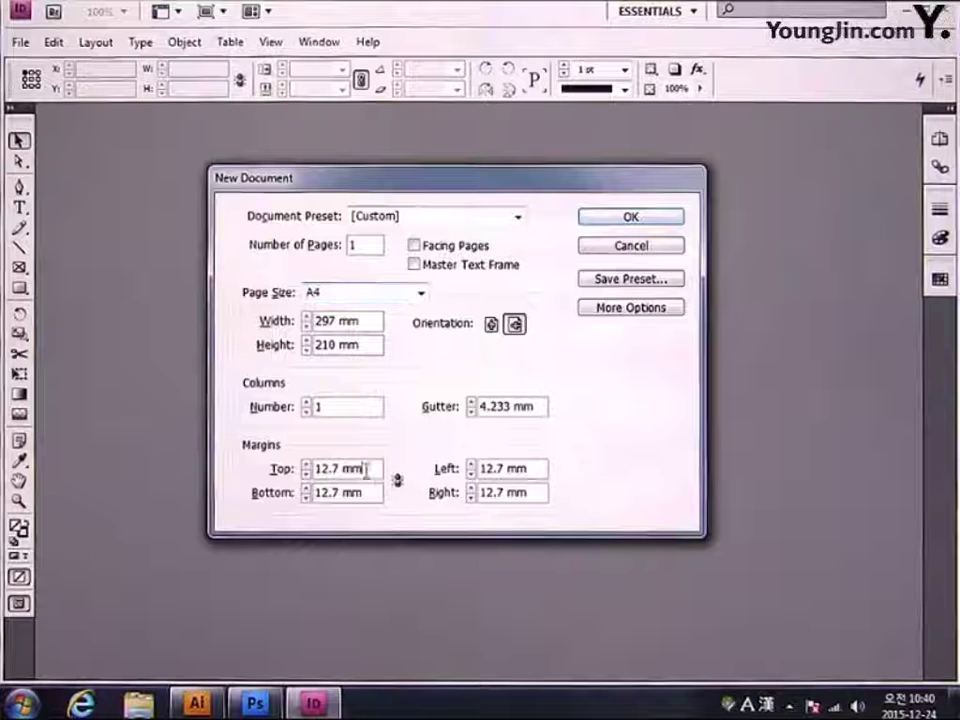
Set unlinked margins of 16 mm at top and bottom and 23 mm at left and right, and create the document.
left_click_drag(366, 467, 213, 479)
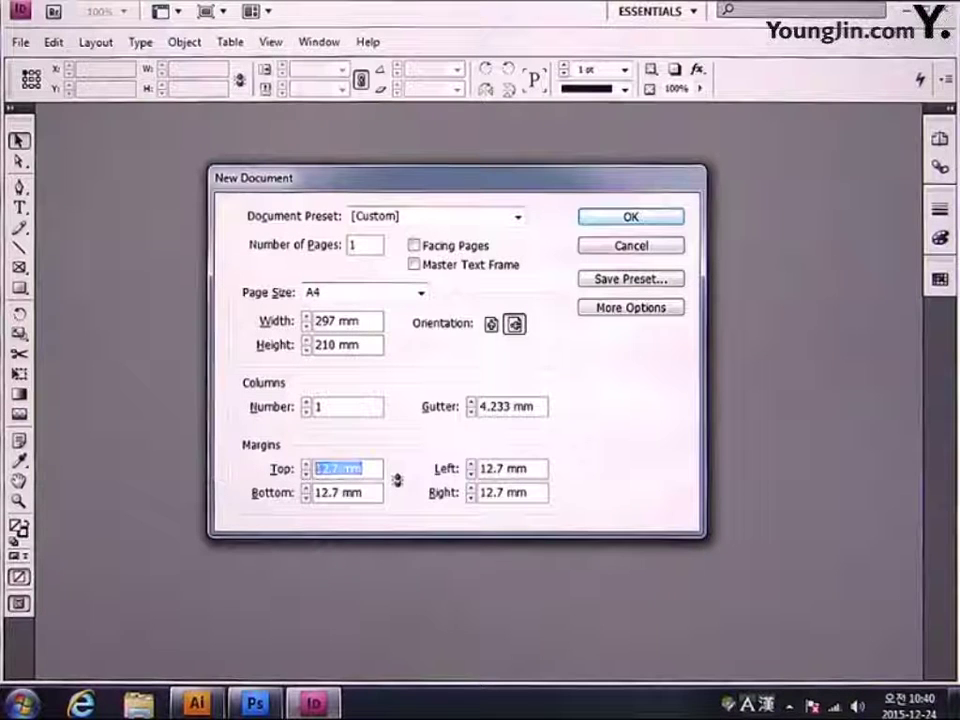
type("16")
left_click_drag(366, 503, 234, 497)
type("16")
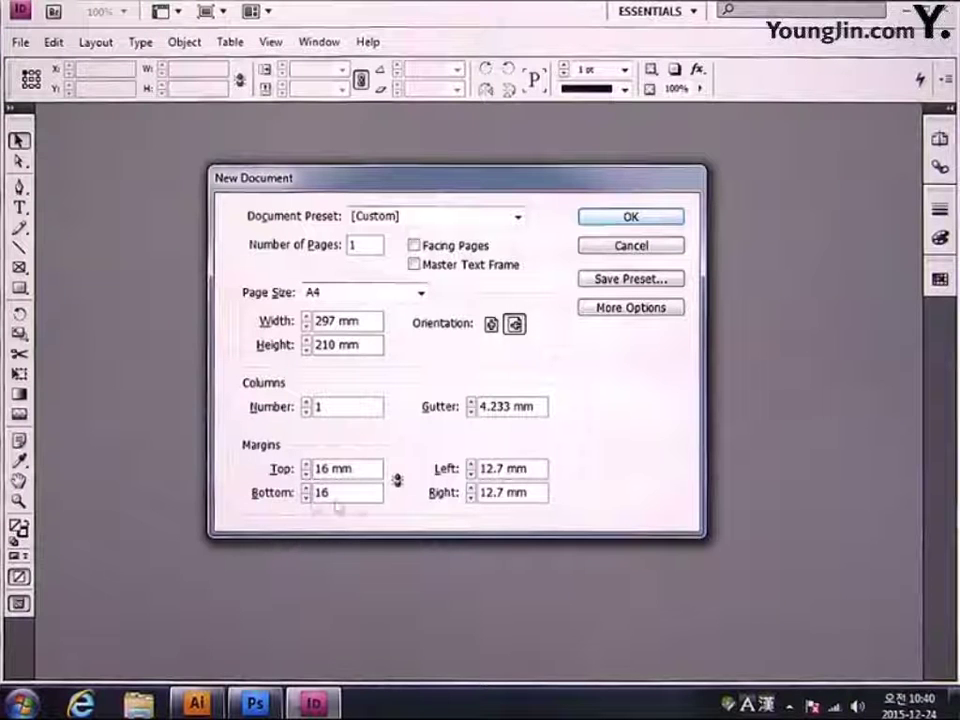
left_click_drag(531, 468, 425, 459)
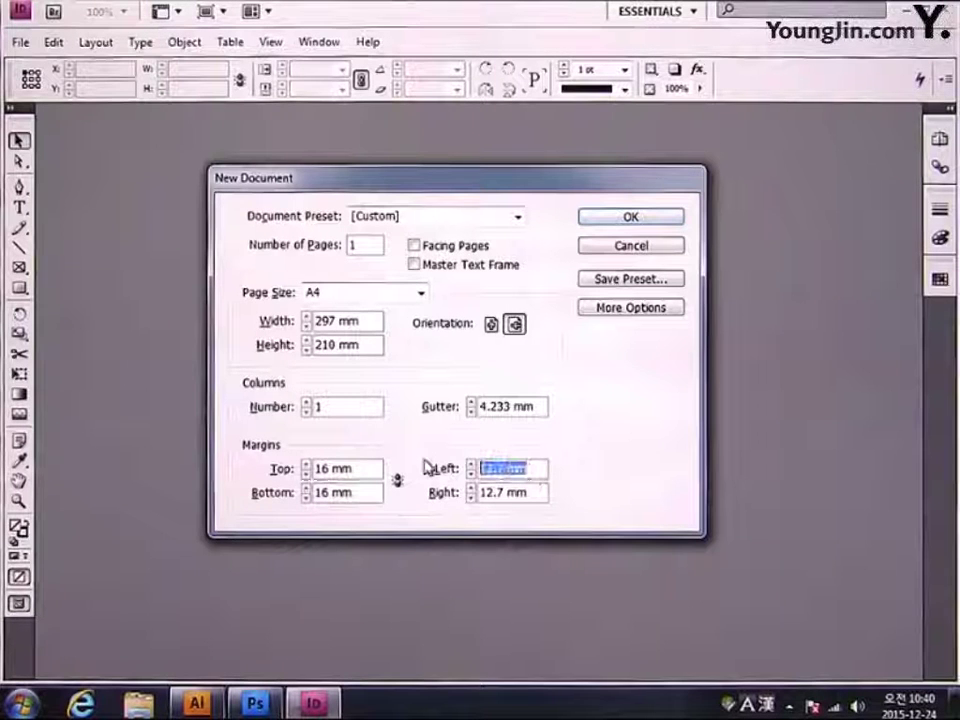
type("23")
left_click_drag(538, 491, 437, 502)
type("23")
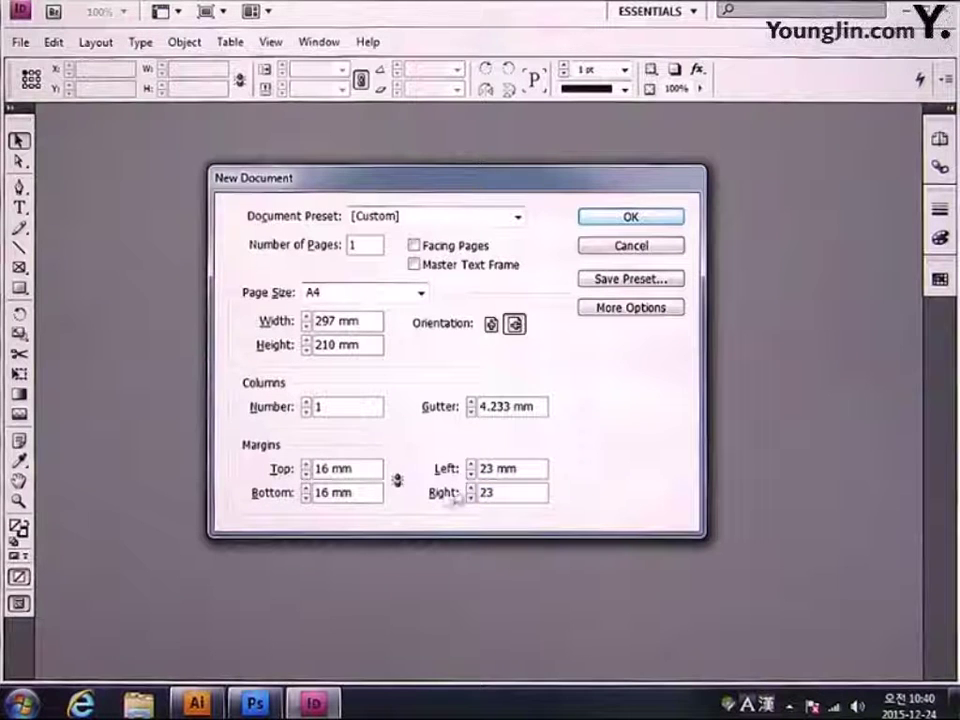
left_click(612, 218)
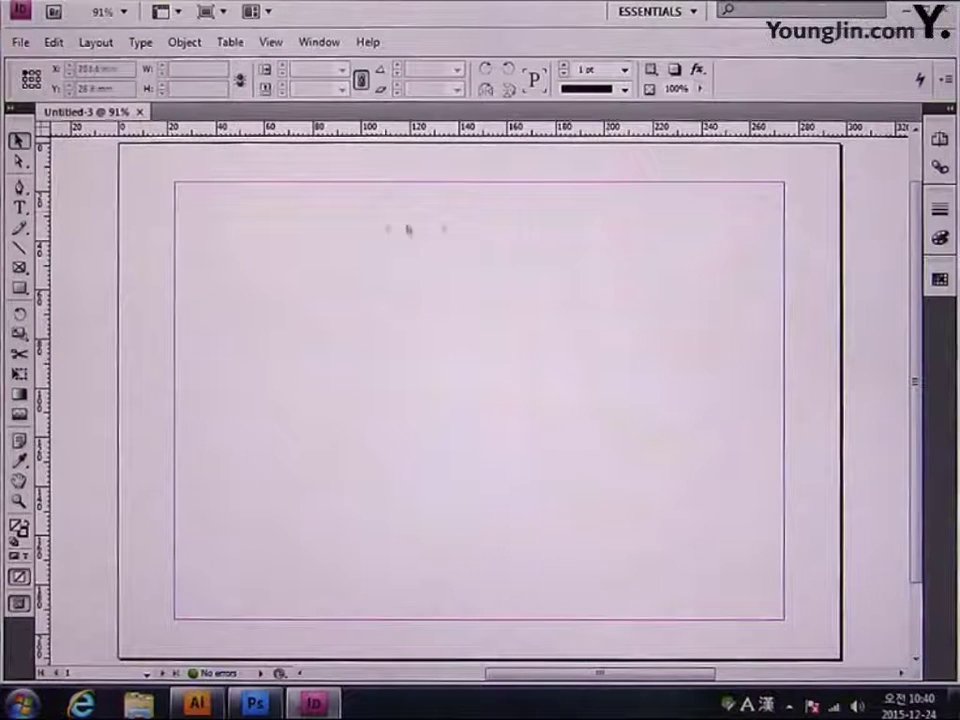
Move the ruler origin to the margin frame's top-left corner and place a vertical guide at X 3 mm.
left_click_drag(43, 129, 175, 184)
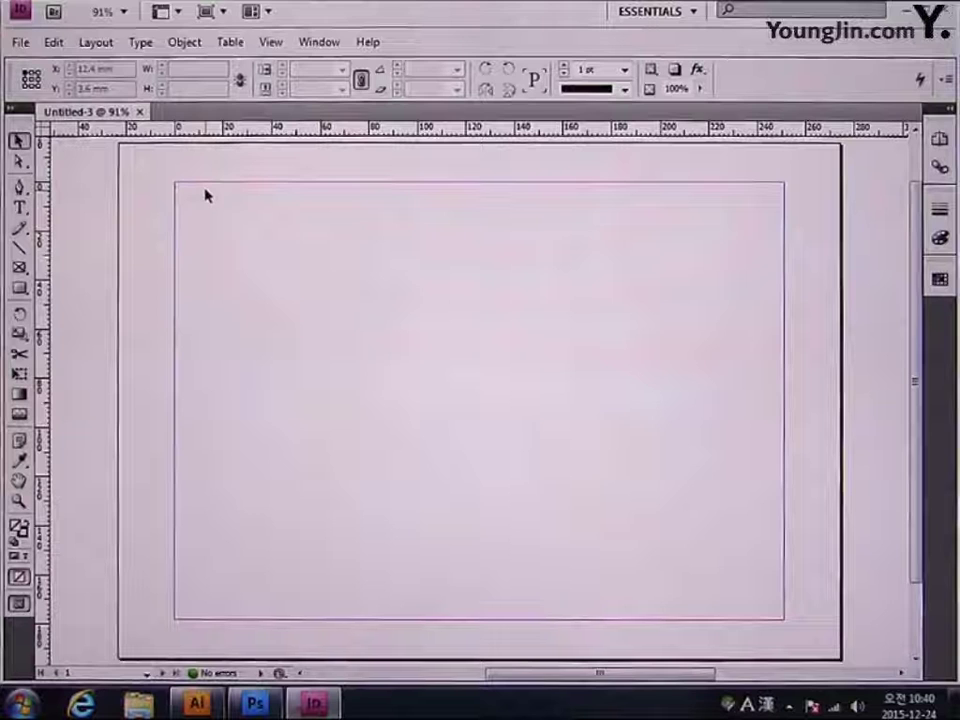
left_click(18, 500)
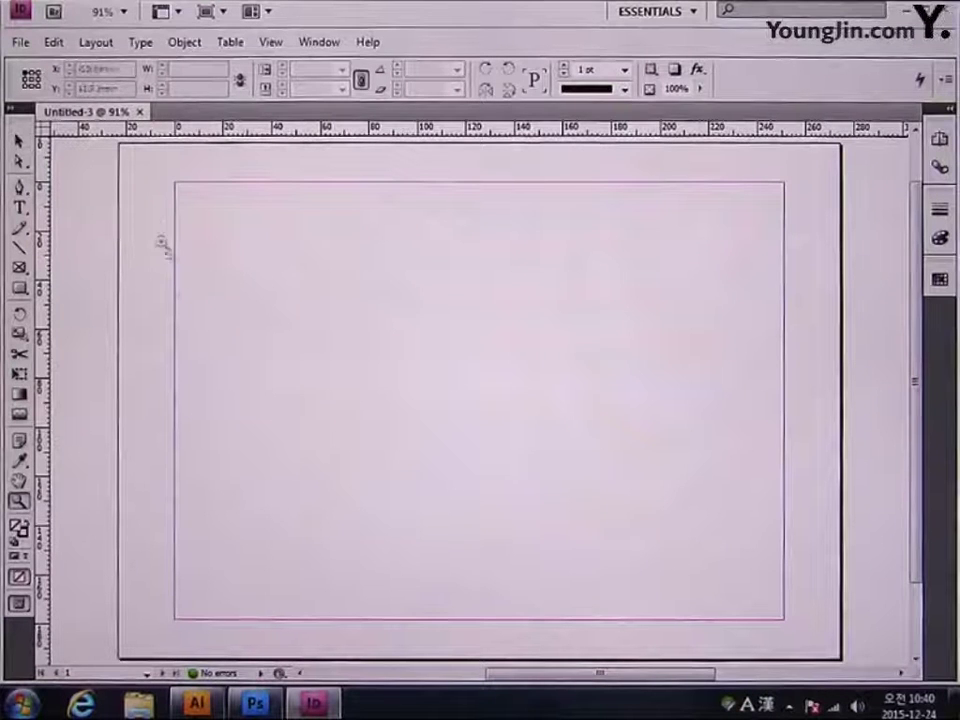
left_click_drag(126, 156, 218, 224)
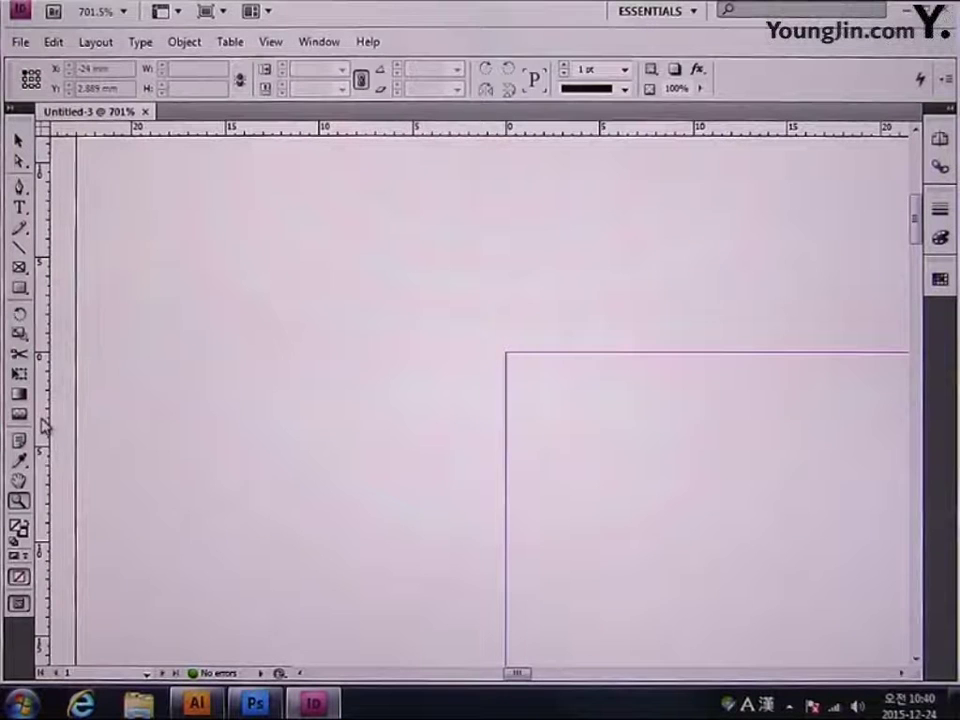
left_click_drag(44, 426, 565, 432)
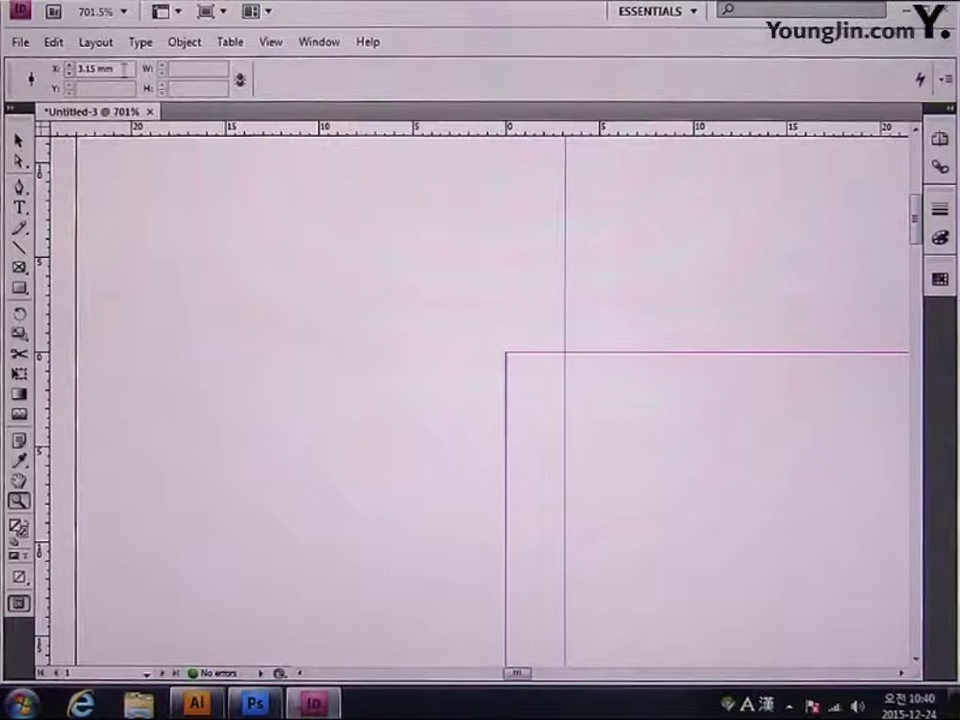
left_click(48, 72)
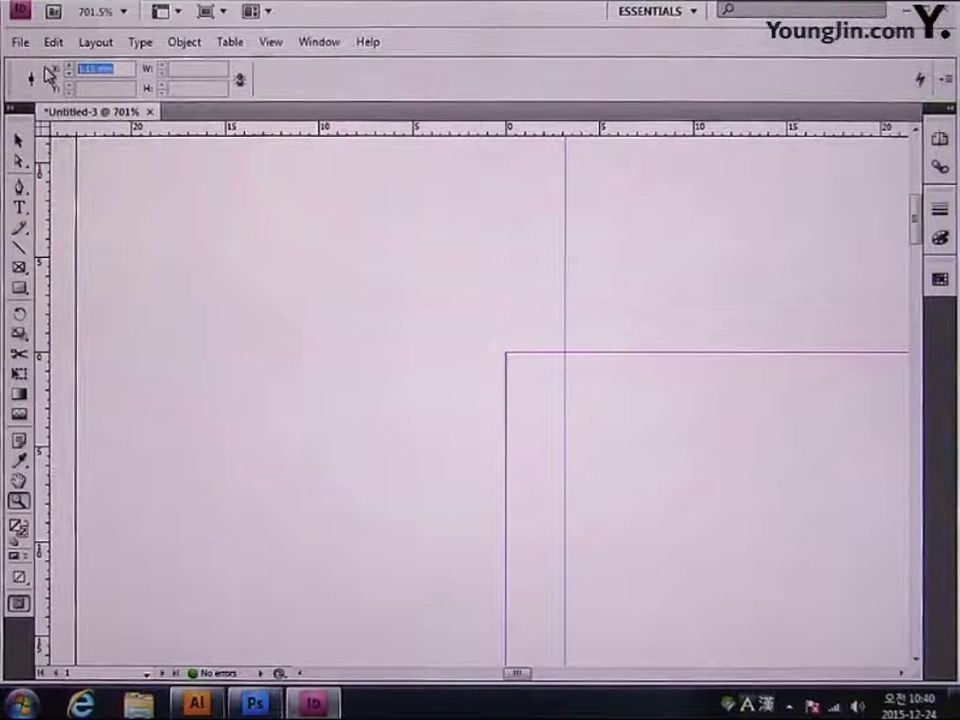
type("3")
key("Return")
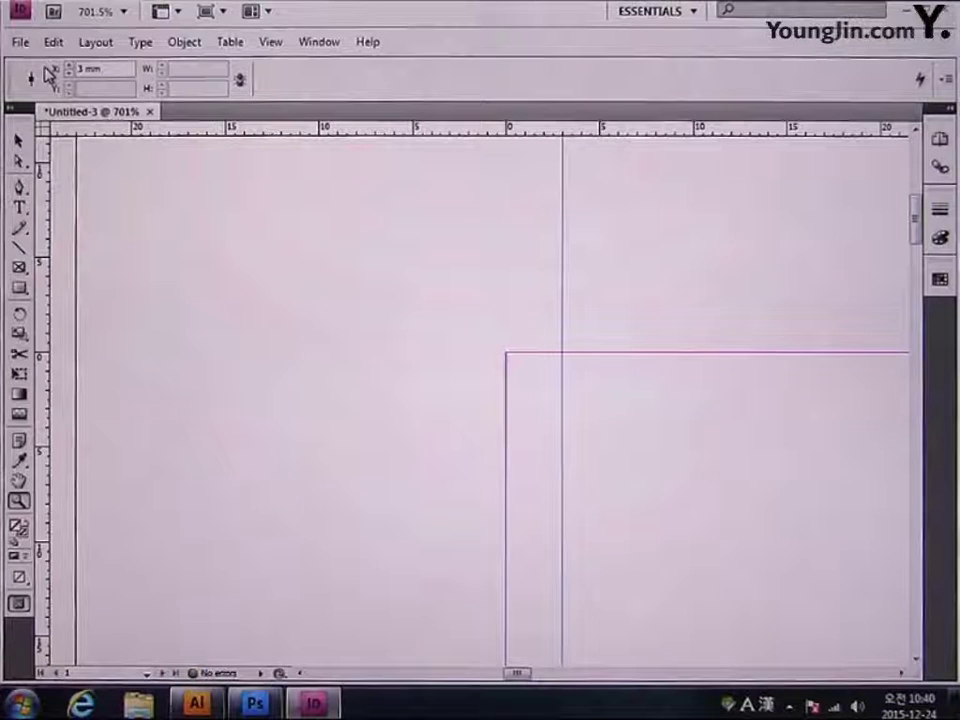
Add a horizontal guide at Y 3 mm, just inside the top margin.
left_click_drag(240, 139, 575, 408)
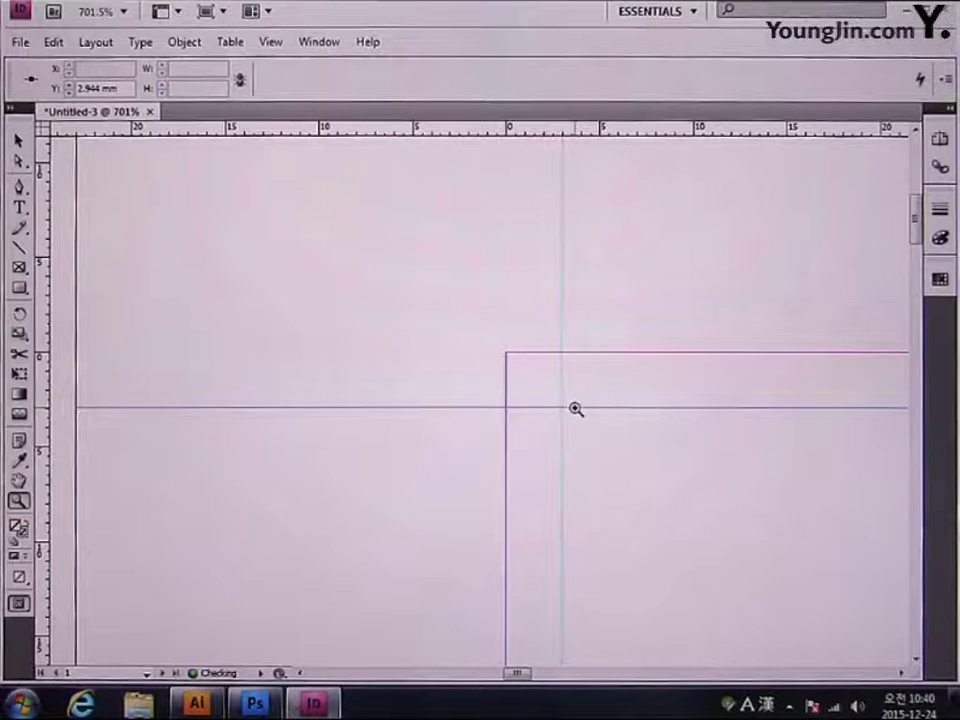
left_click(97, 88)
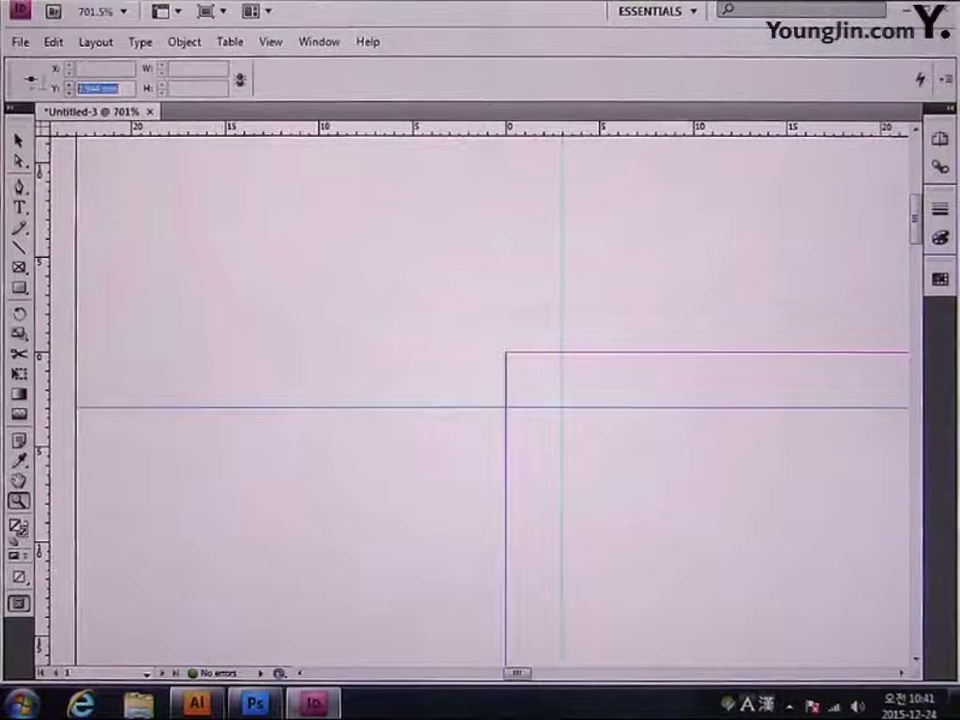
type("3")
key("Return")
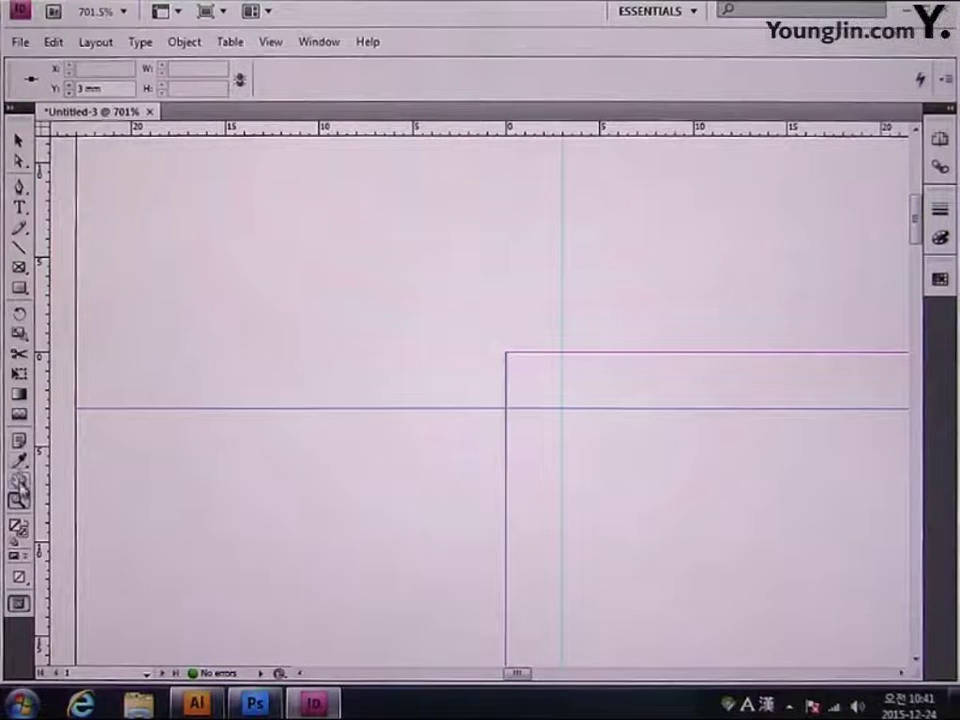
Add a vertical guide at X 248 mm, just inside the right margin.
double_click(19, 481)
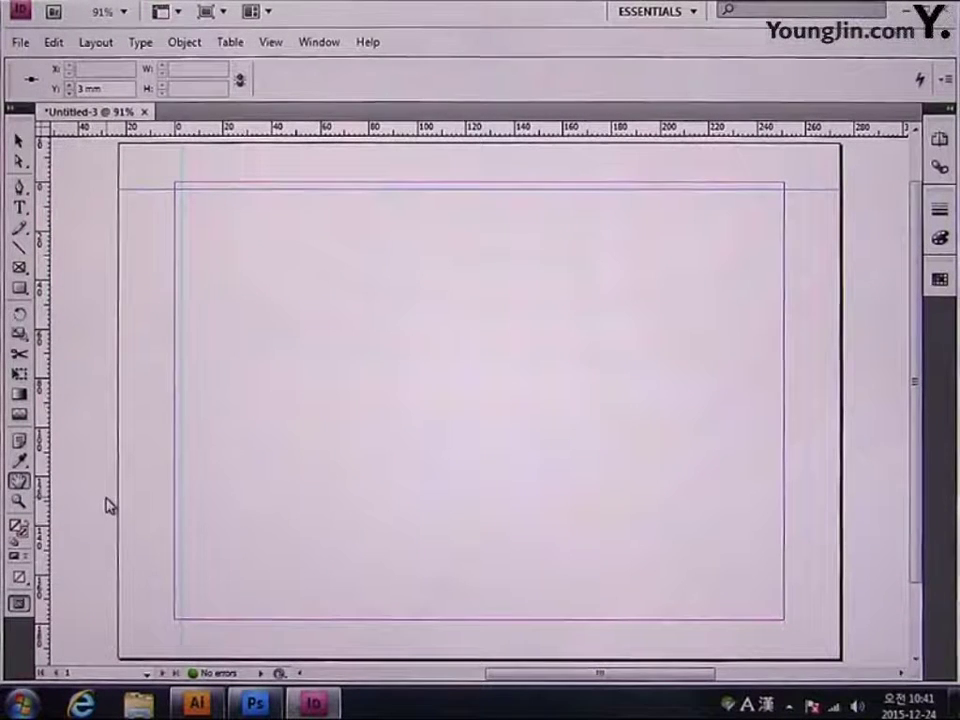
left_click(19, 501)
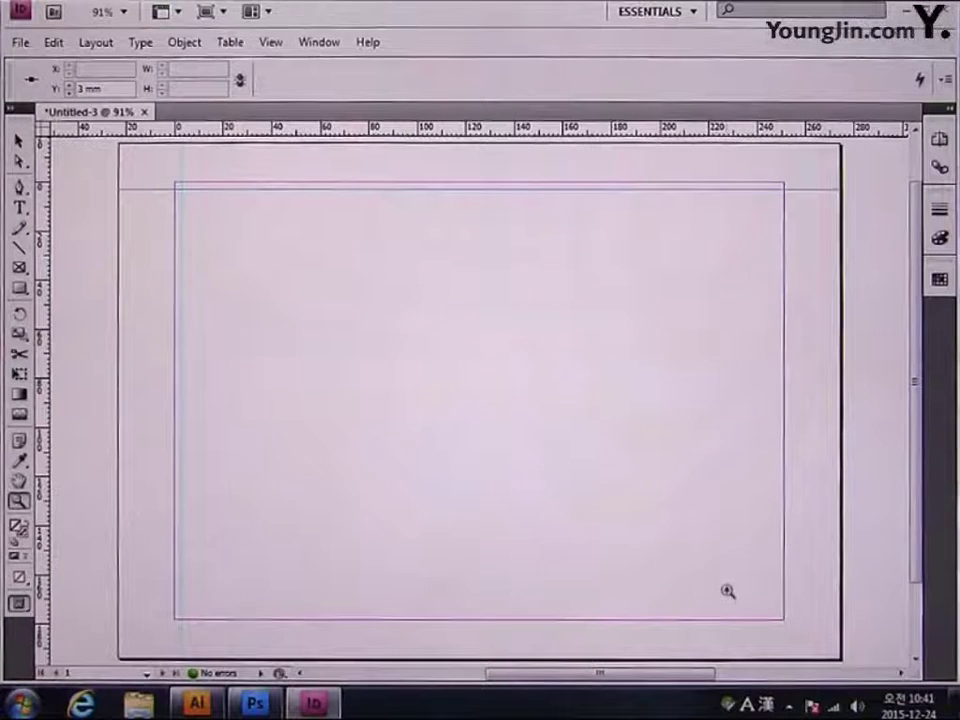
left_click_drag(728, 580, 823, 648)
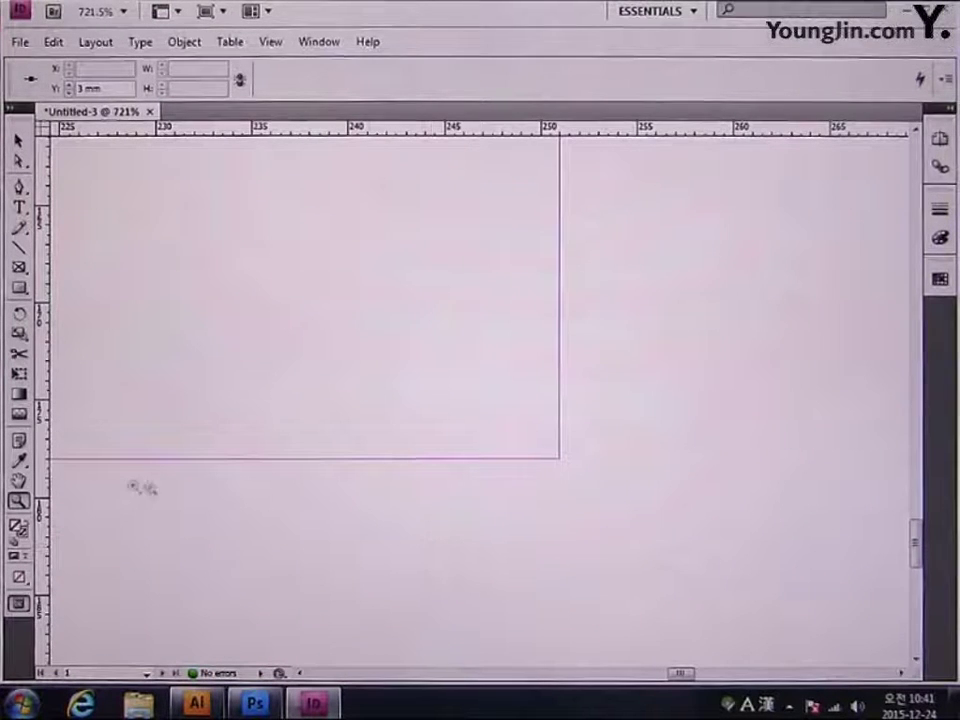
left_click_drag(46, 455, 498, 467)
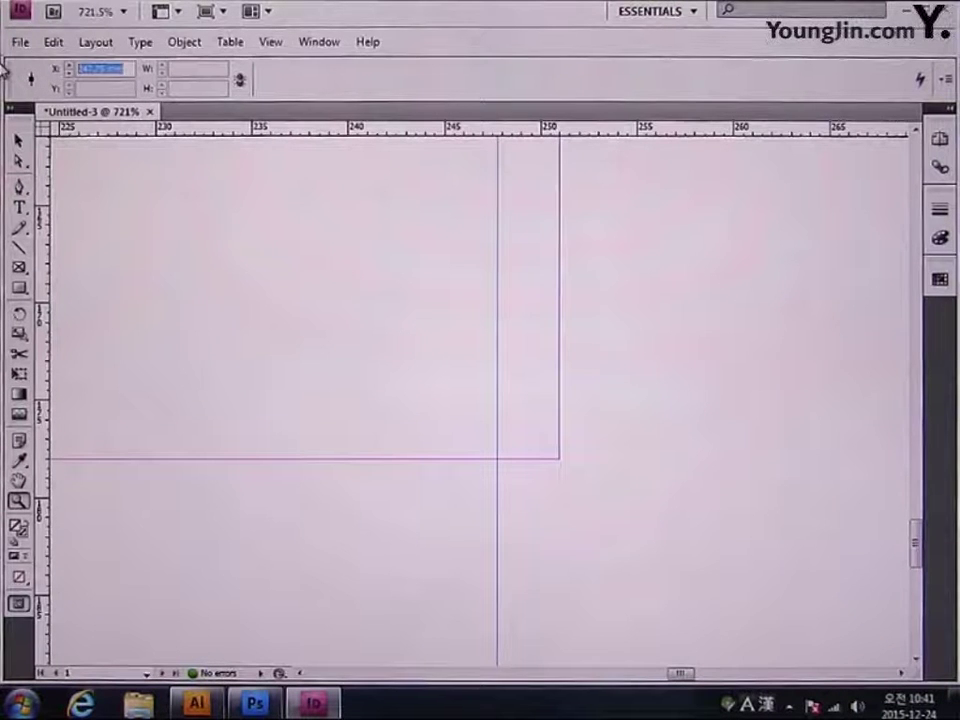
type("248")
key("Return")
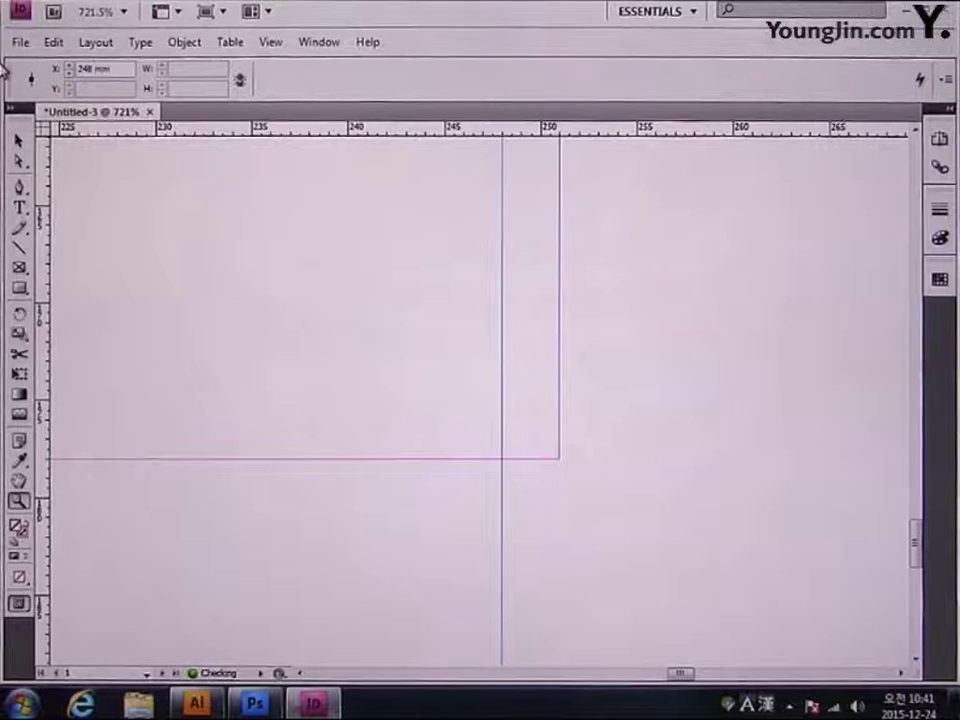
Add a horizontal guide at Y 175 mm, just inside the bottom margin.
left_click_drag(323, 130, 437, 404)
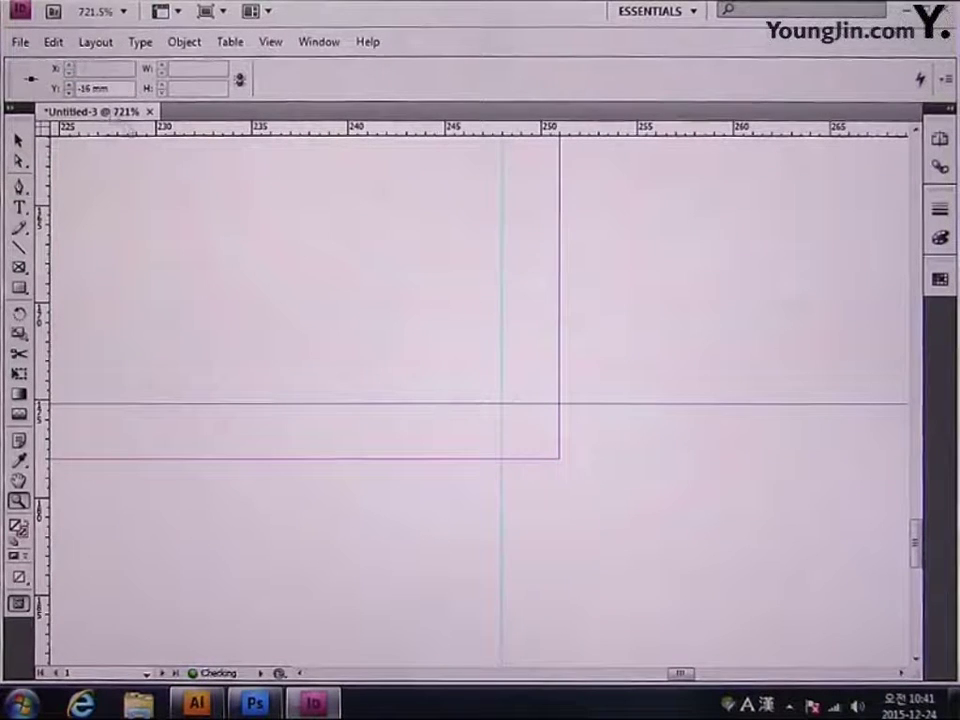
double_click(103, 88)
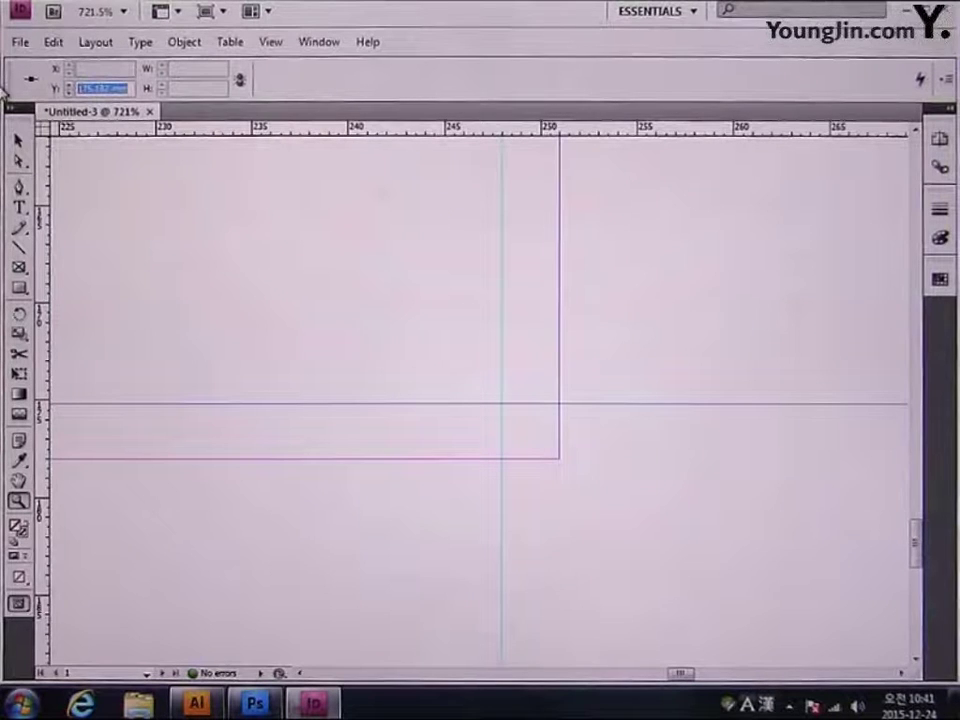
type("175")
key("Return")
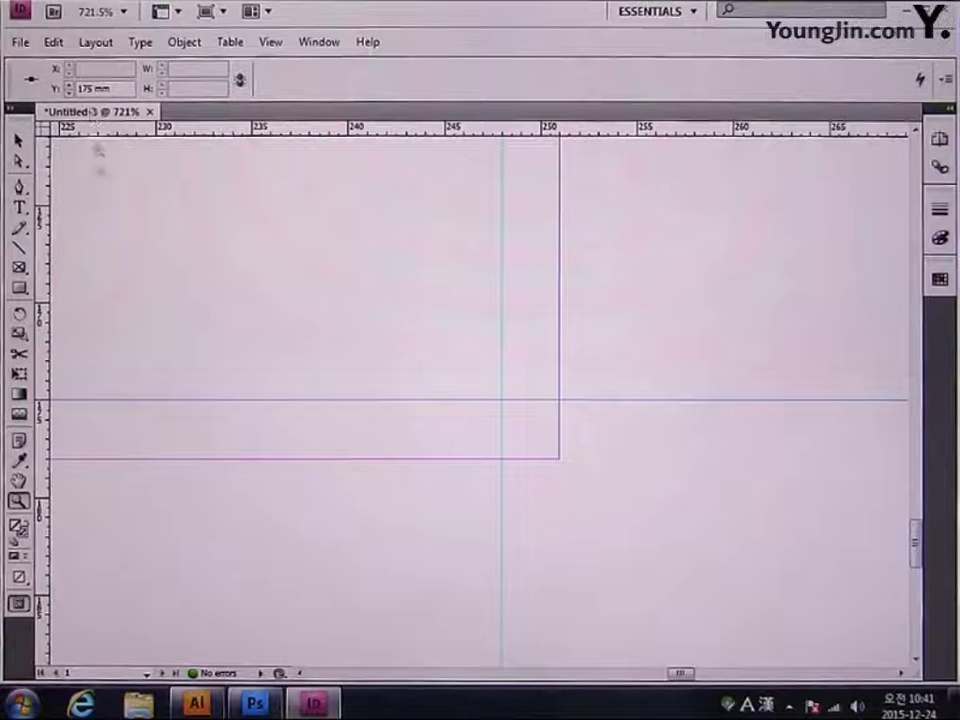
Draw a vertical line about 3.9 mm long just above the margin frame's top-left corner, beside the vertical guide.
double_click(19, 481)
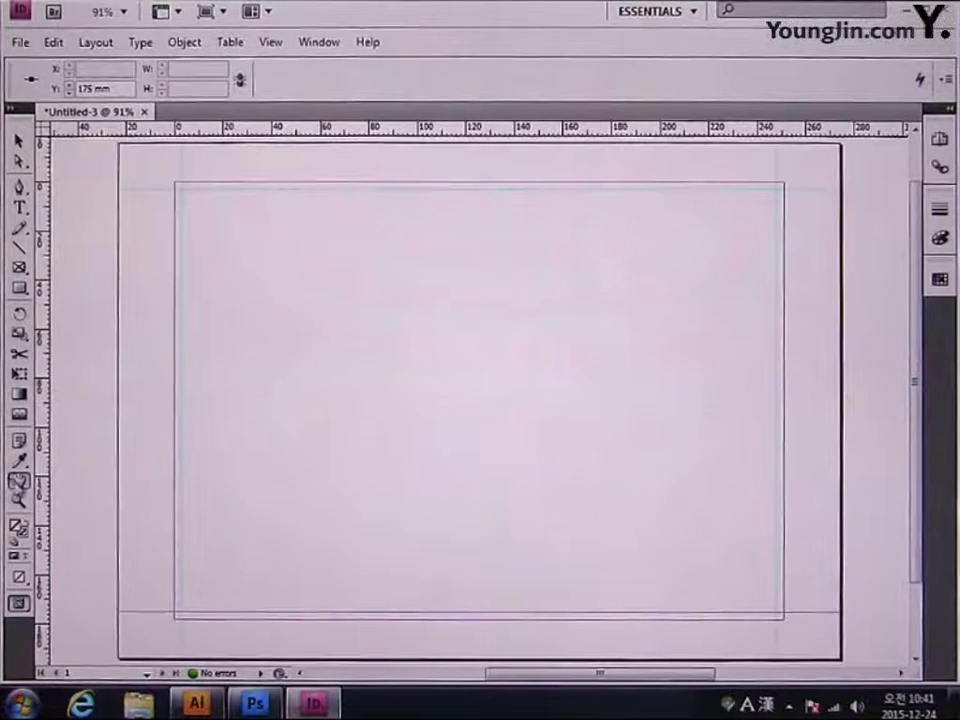
left_click(19, 501)
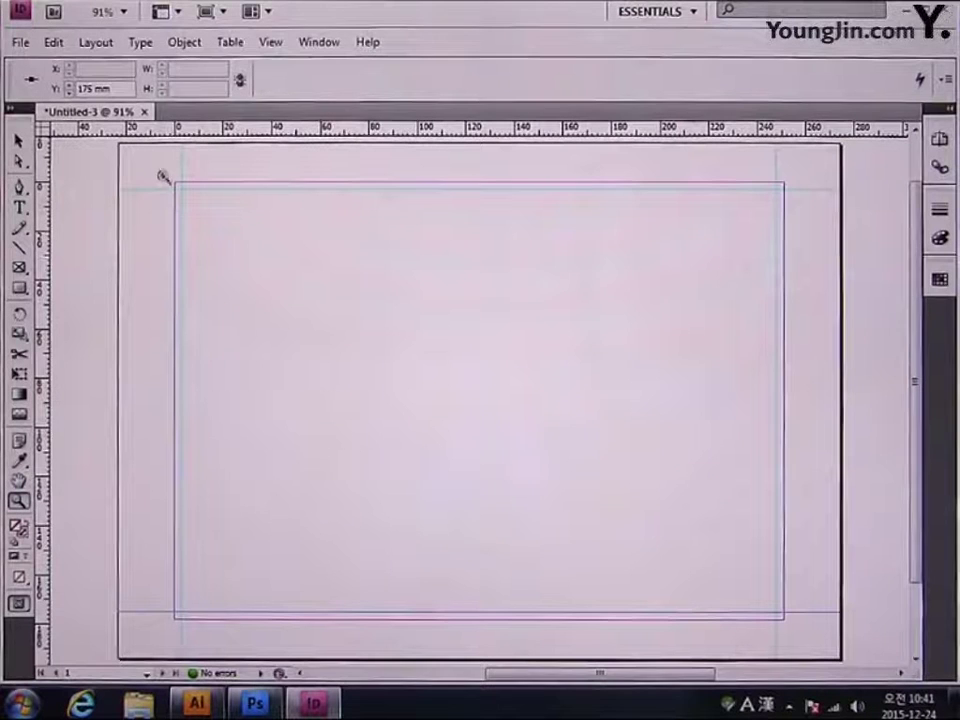
left_click_drag(150, 160, 213, 213)
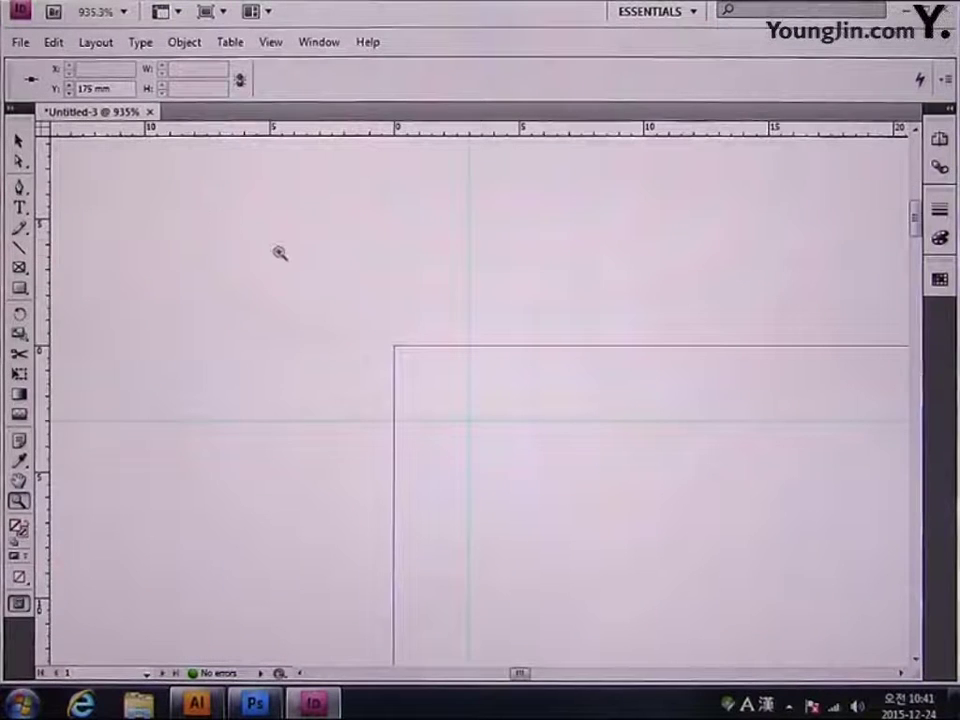
left_click_drag(285, 249, 546, 480)
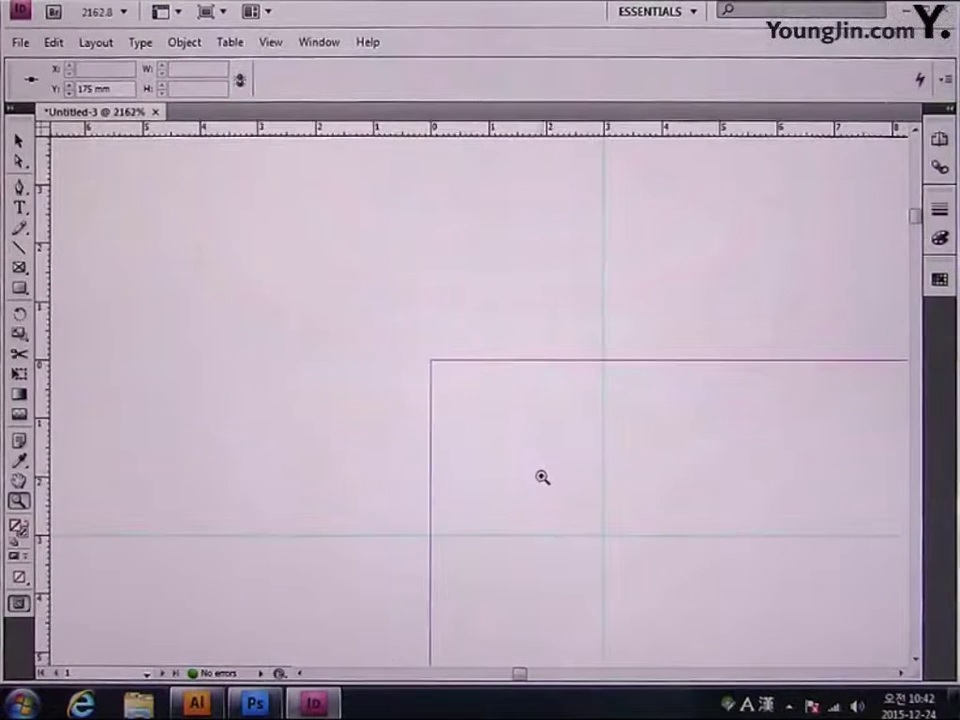
left_click_drag(528, 426, 594, 459)
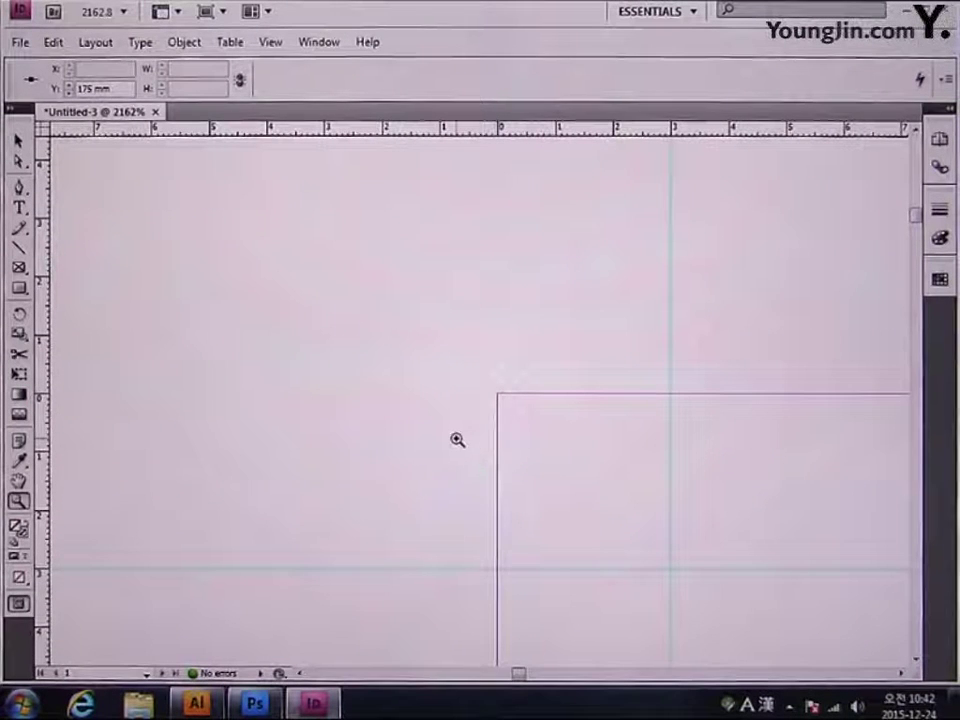
left_click(20, 249)
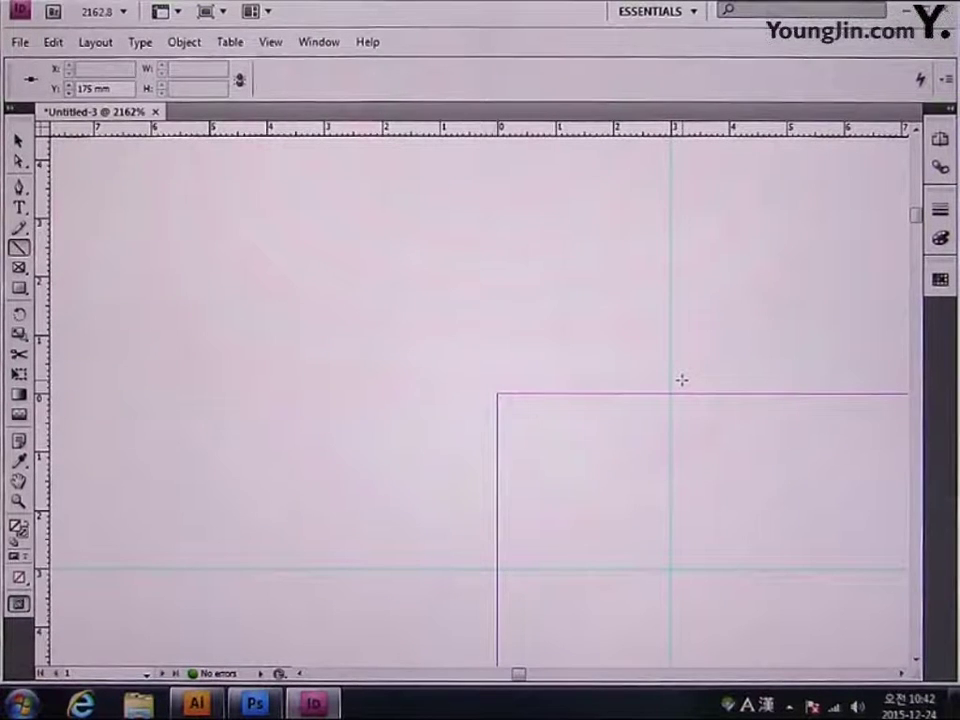
left_click_drag(648, 377, 649, 150)
left_click_drag(590, 276, 677, 321)
key("ctrl+minus")
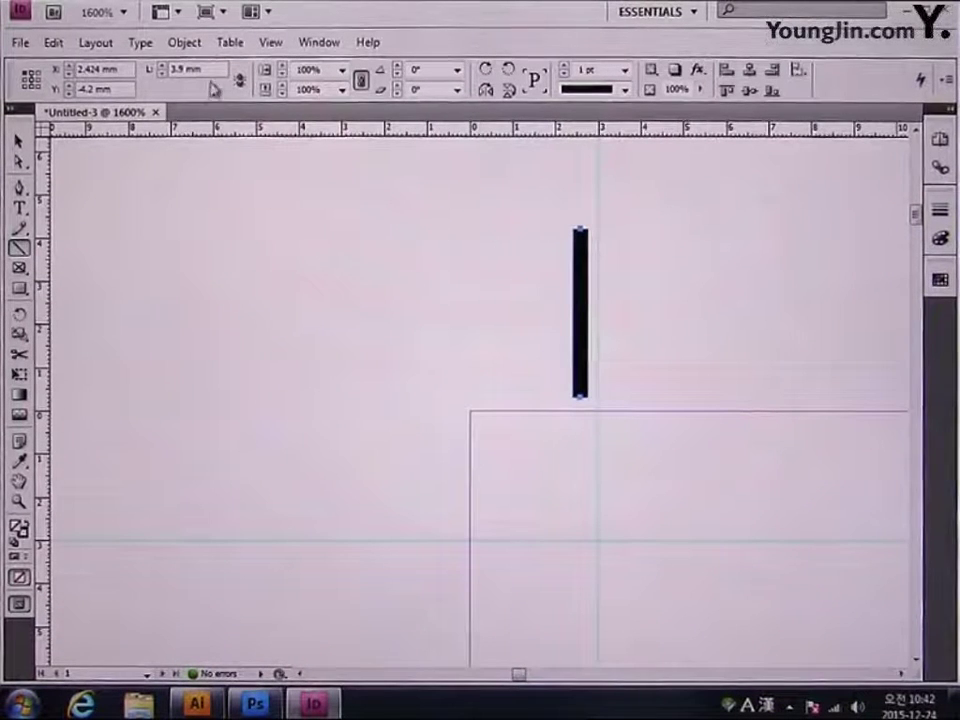
Set the vertical line's length to 5 mm and move it onto the top margin edge, against the left vertical guide.
left_click_drag(212, 71, 171, 70)
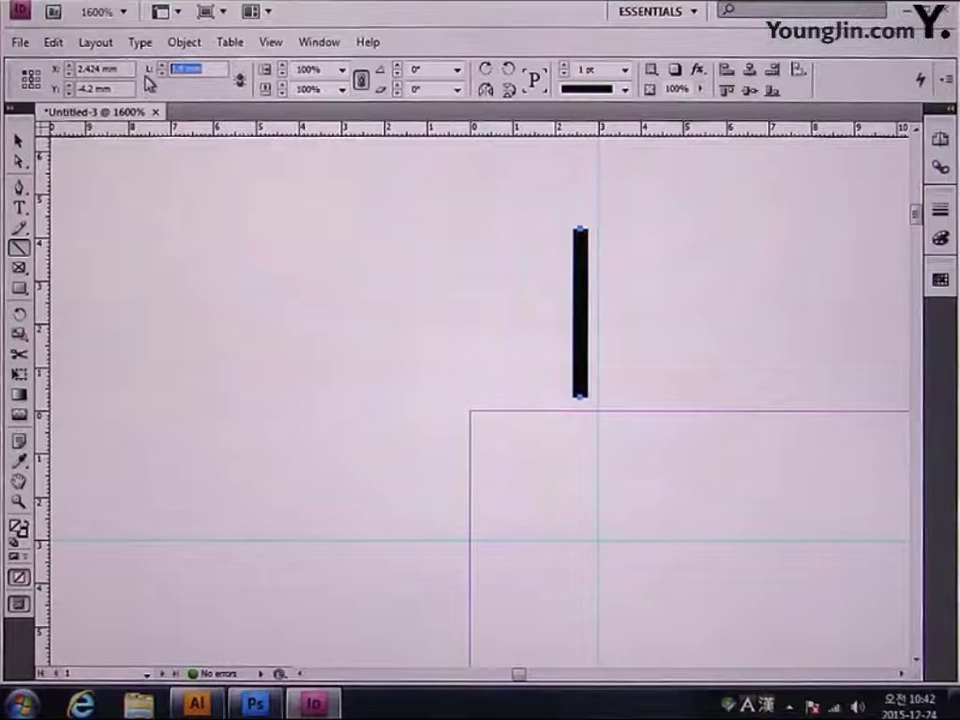
type("5")
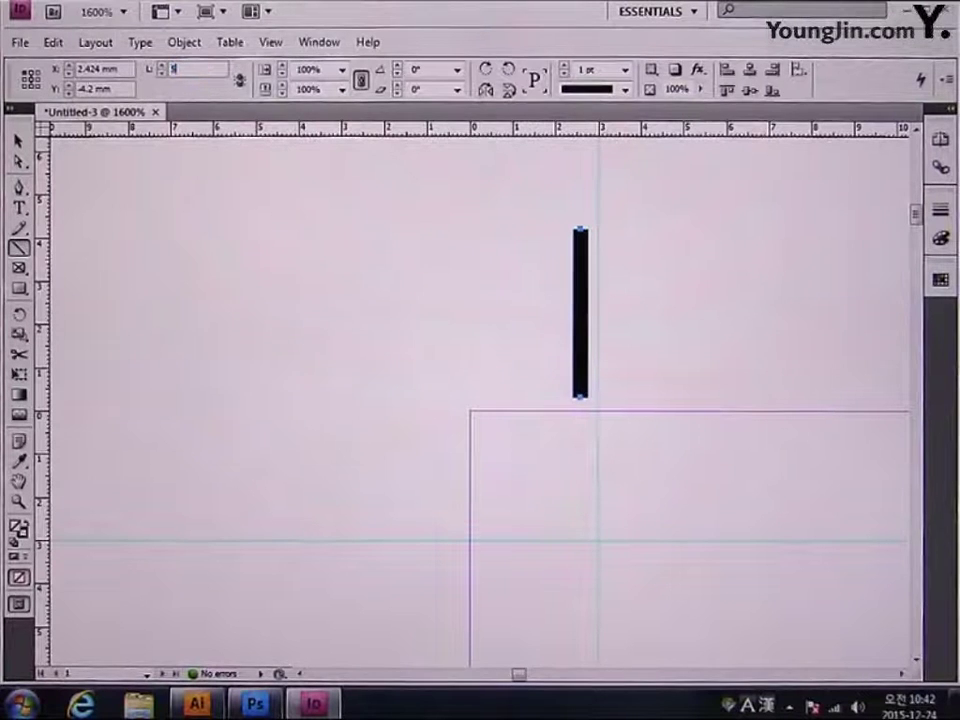
key("Return")
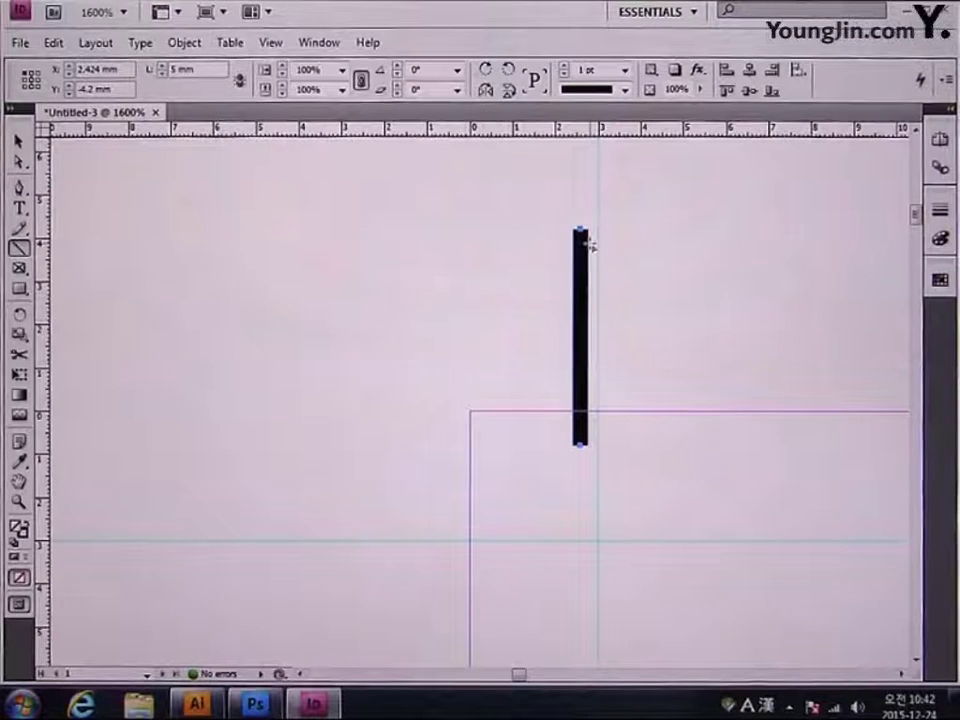
left_click(18, 140)
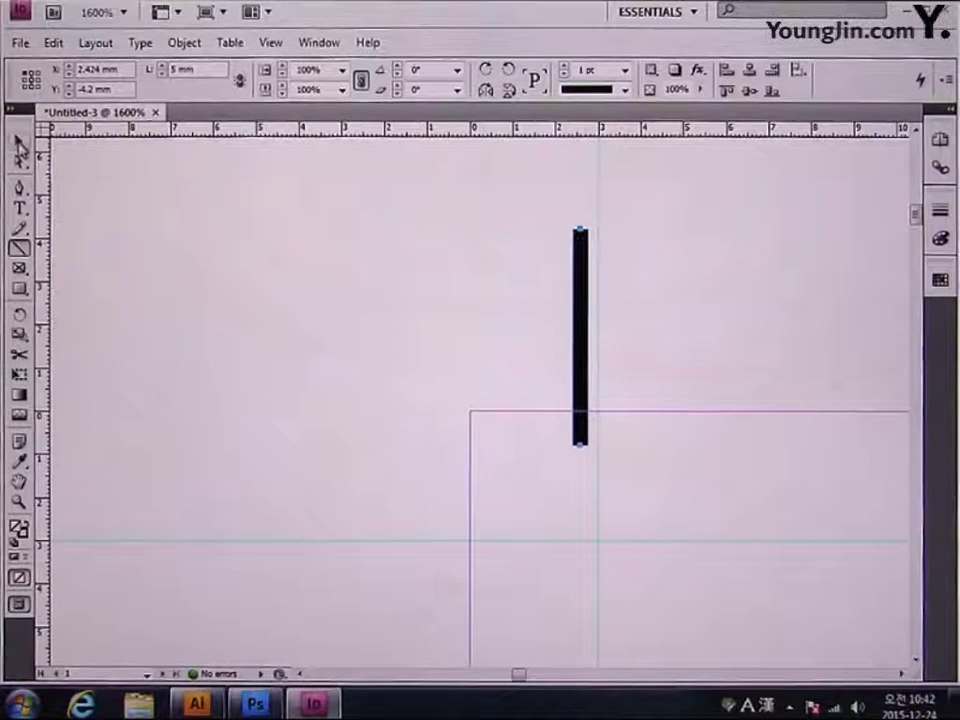
mouse_move(581, 345)
left_mouse_down()
mouse_move(568, 346)
mouse_move(546, 304)
mouse_move(596, 345)
left_mouse_up()
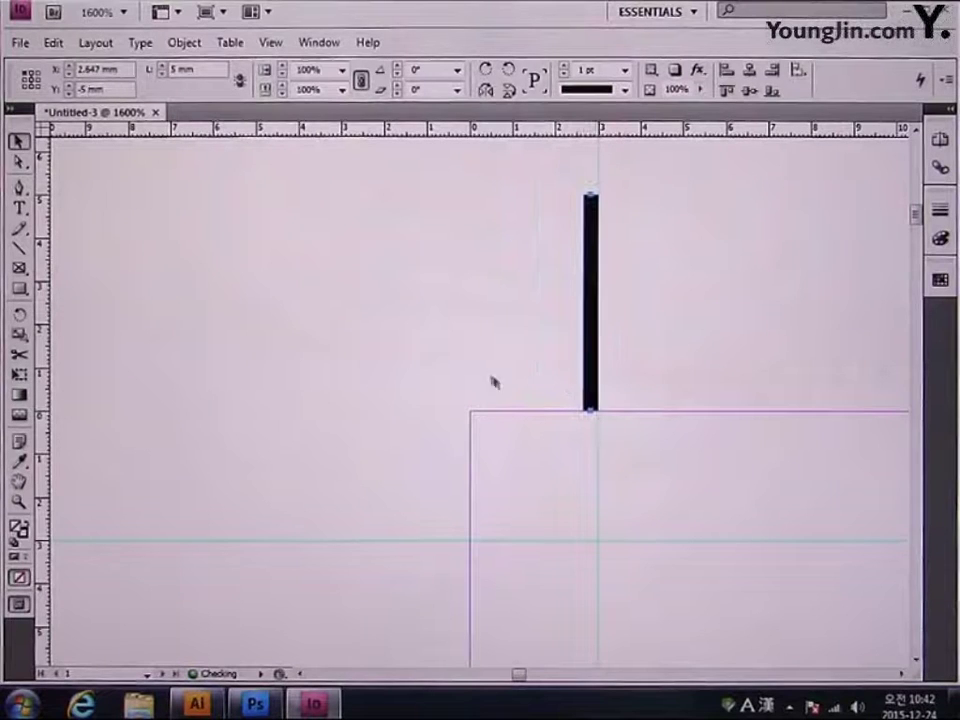
Draw a horizontal line about 5.7 mm long outside the left margin, just above the top horizontal guide.
left_click_drag(516, 476, 650, 399)
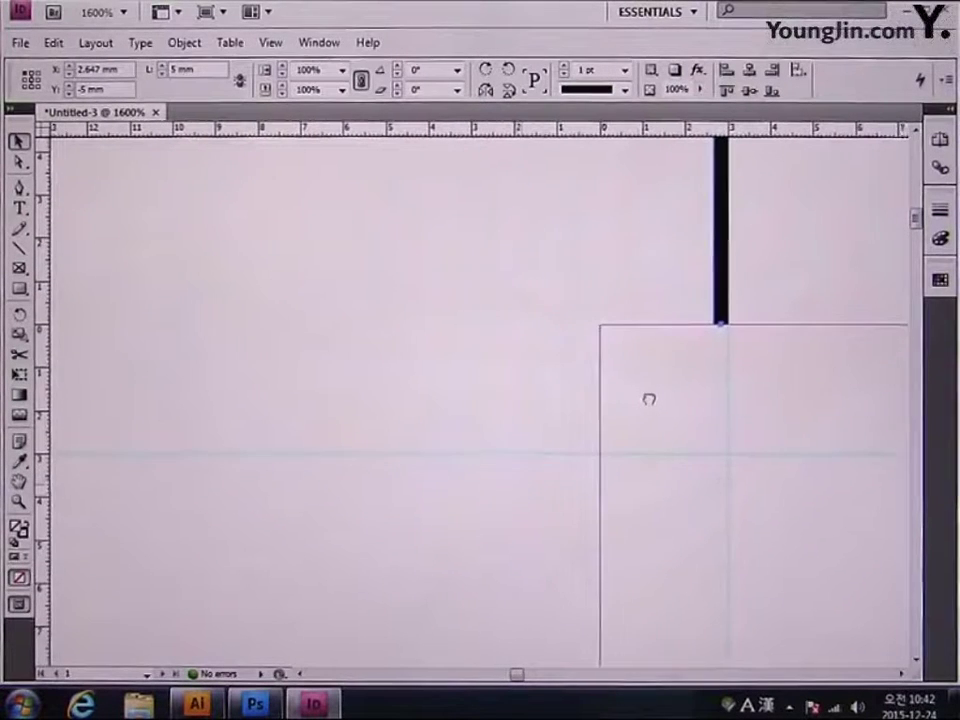
left_click(18, 247)
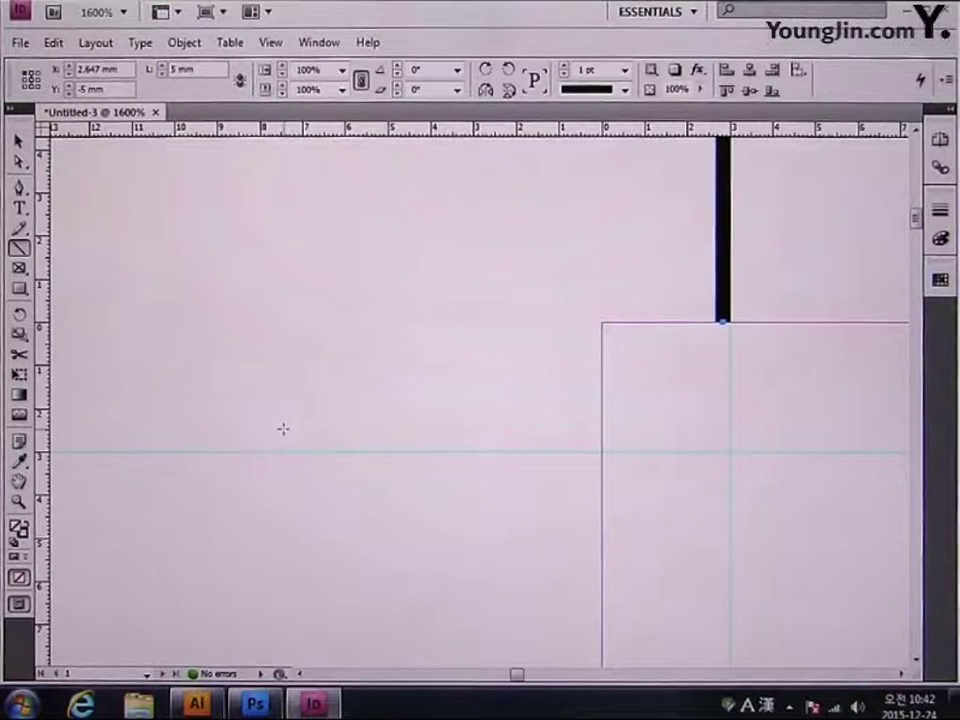
left_click_drag(283, 429, 527, 429)
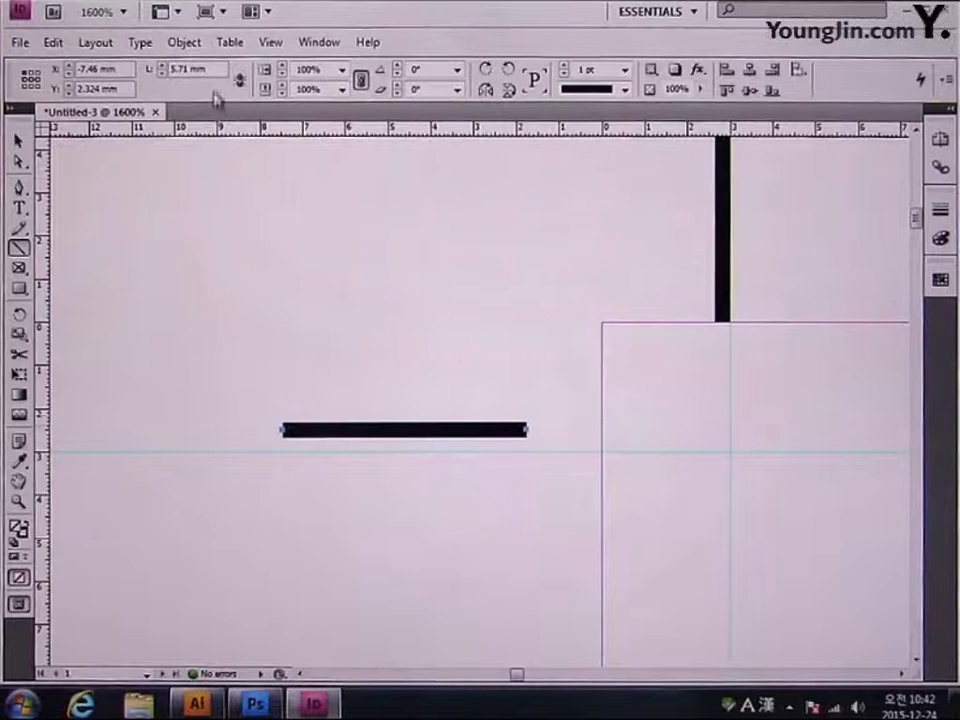
Set the horizontal line's length to 5 mm and move it against the left margin edge and the top guide.
left_click(140, 78)
type("5")
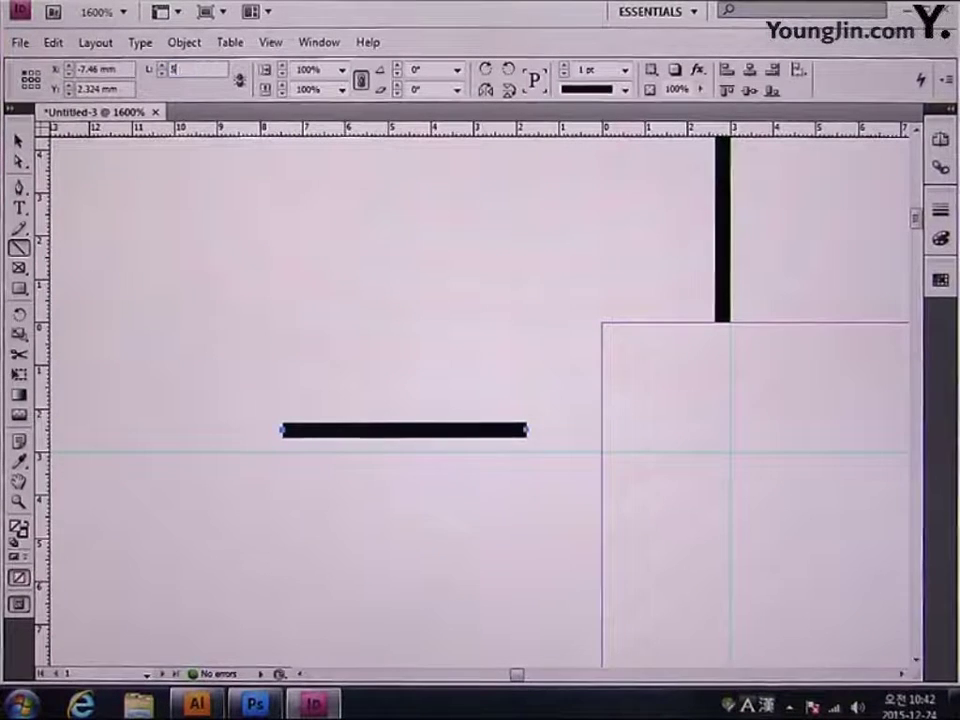
key("Return")
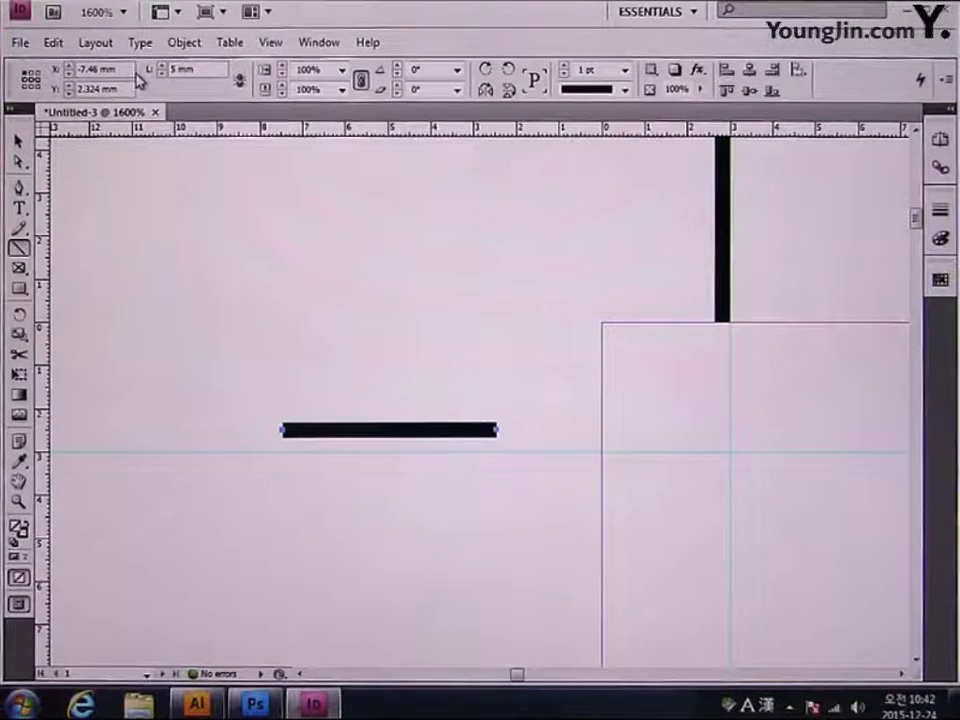
left_click(19, 140)
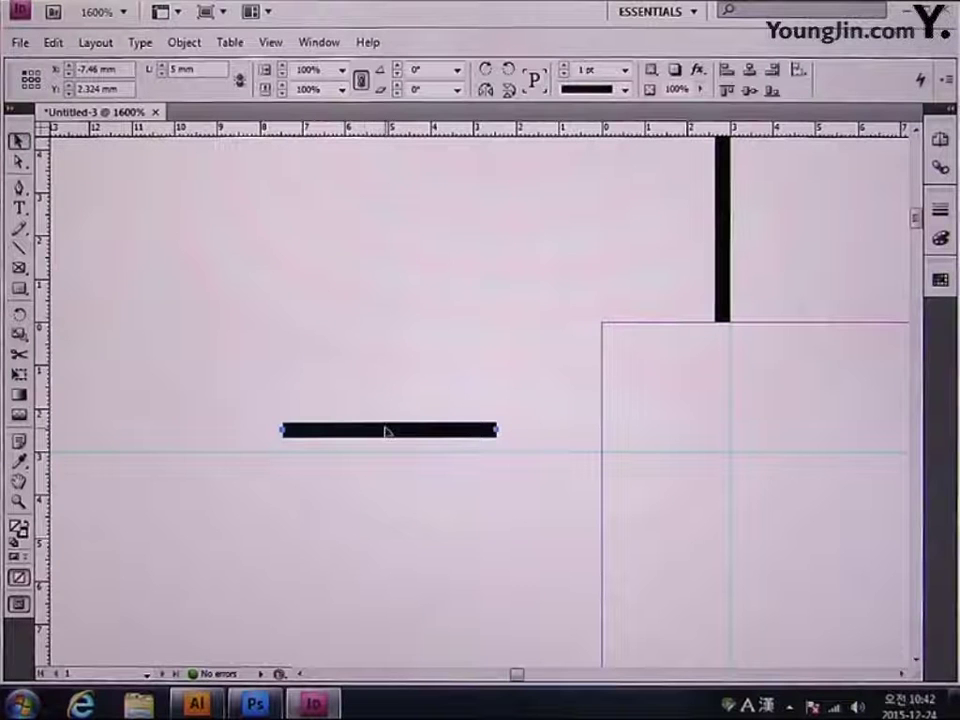
left_click_drag(386, 431, 491, 445)
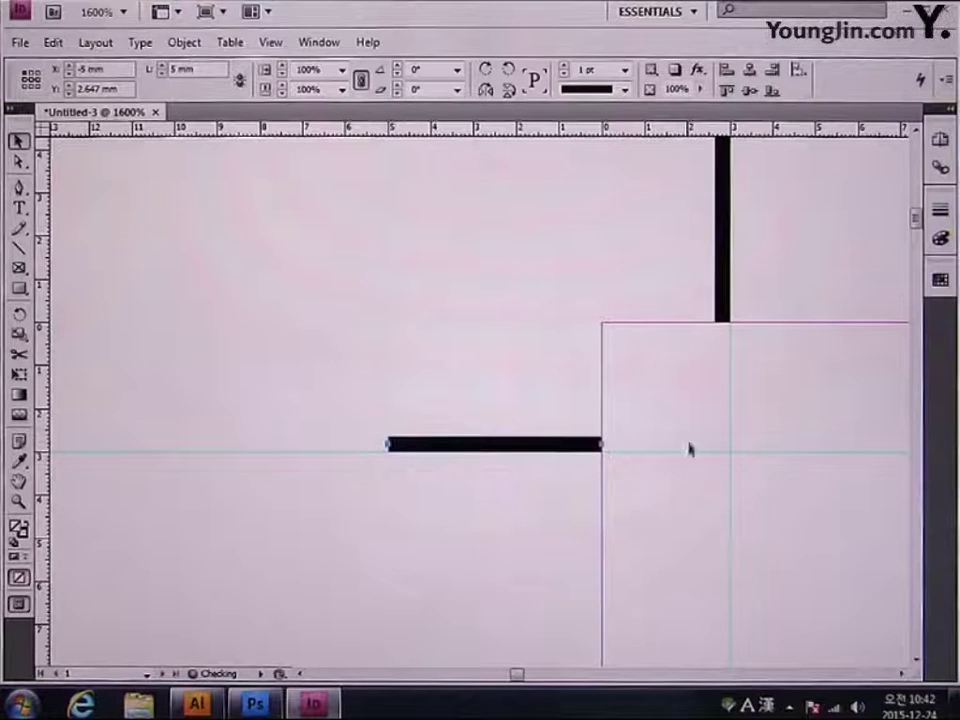
Copy both trim marks at the top-left corner and paste them near the margin frame's top-right corner.
left_click_drag(690, 449, 576, 480)
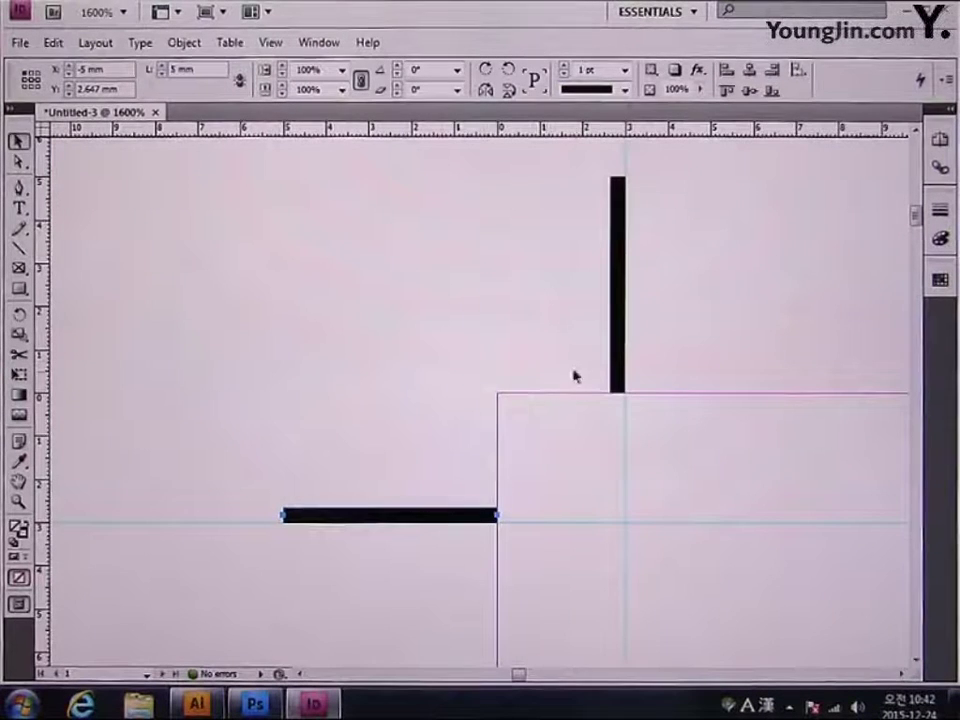
left_click_drag(618, 368, 617, 390)
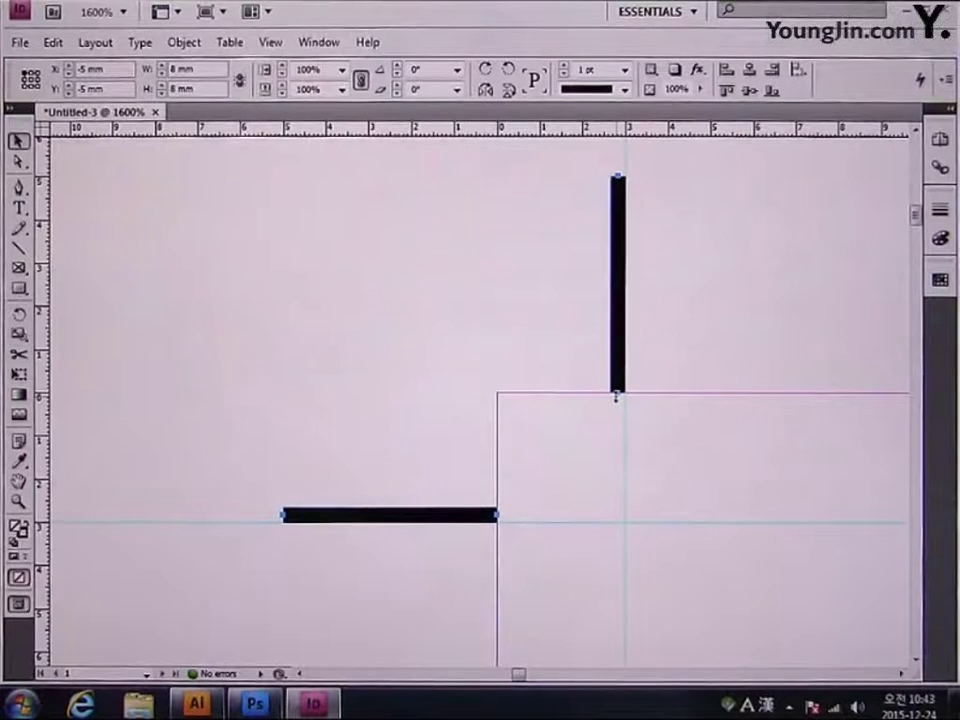
left_click(18, 481)
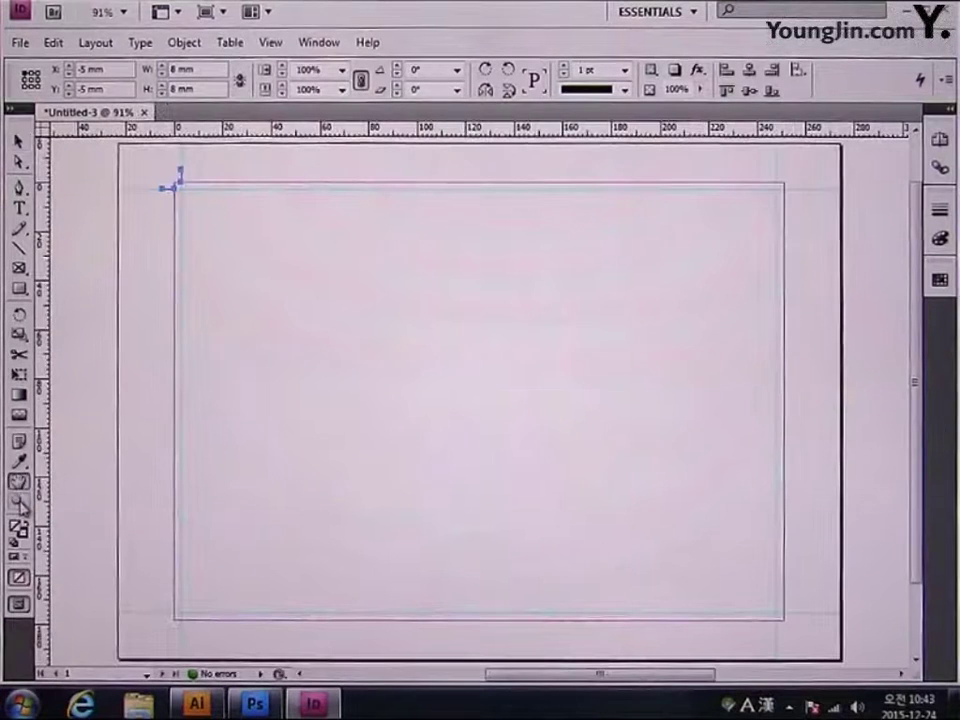
left_click(18, 502)
left_click_drag(829, 220, 598, 367)
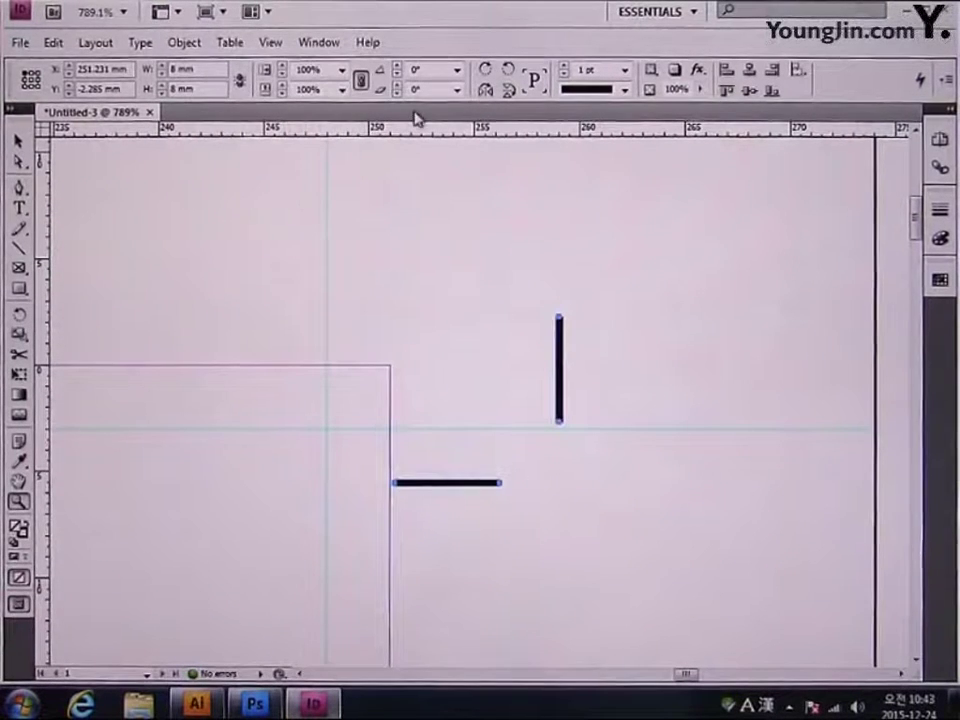
Rotate the pasted marks by -90° and align them with the guides outside the top-right corner, at X 248 mm, Y -5 mm.
left_click(457, 72)
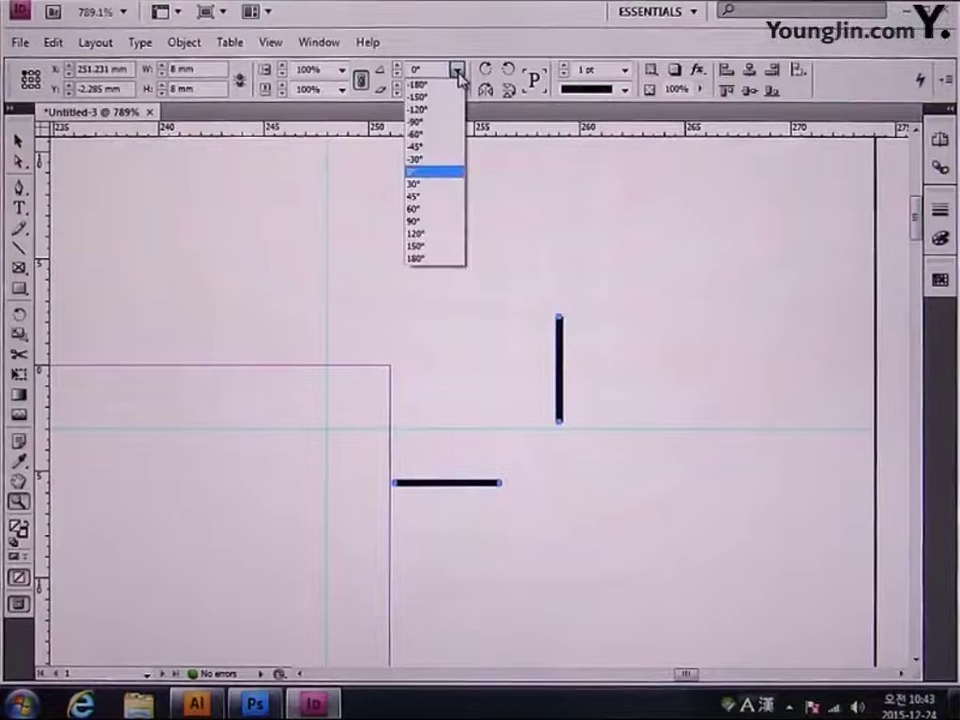
left_click(448, 126)
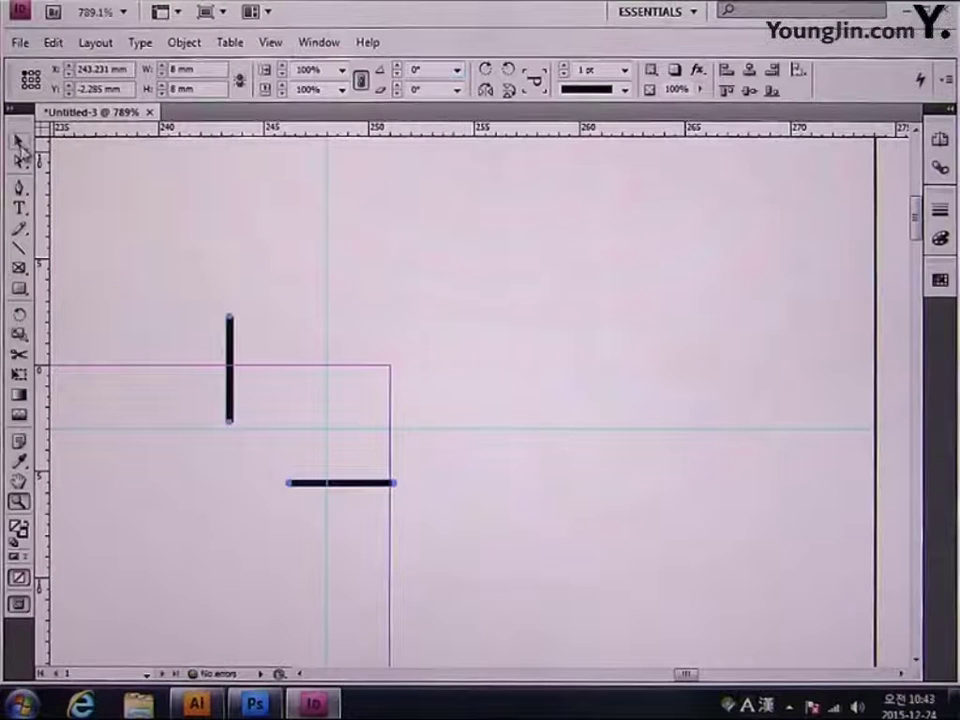
left_click_drag(229, 353, 337, 301)
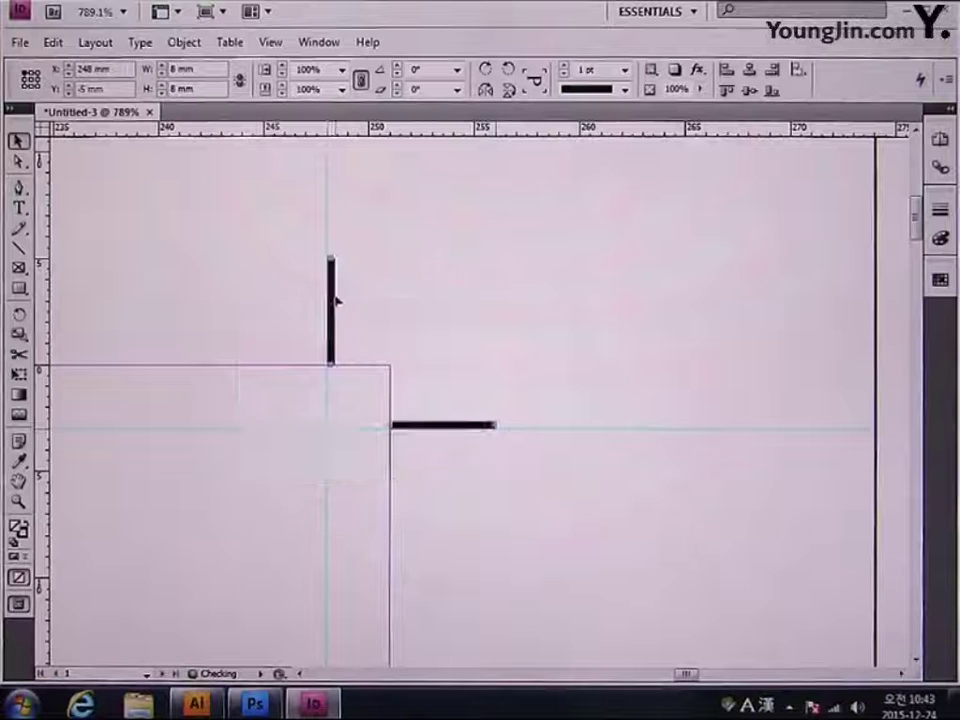
Paste another copy of the trim marks near the margin frame's bottom-left corner.
double_click(18, 481)
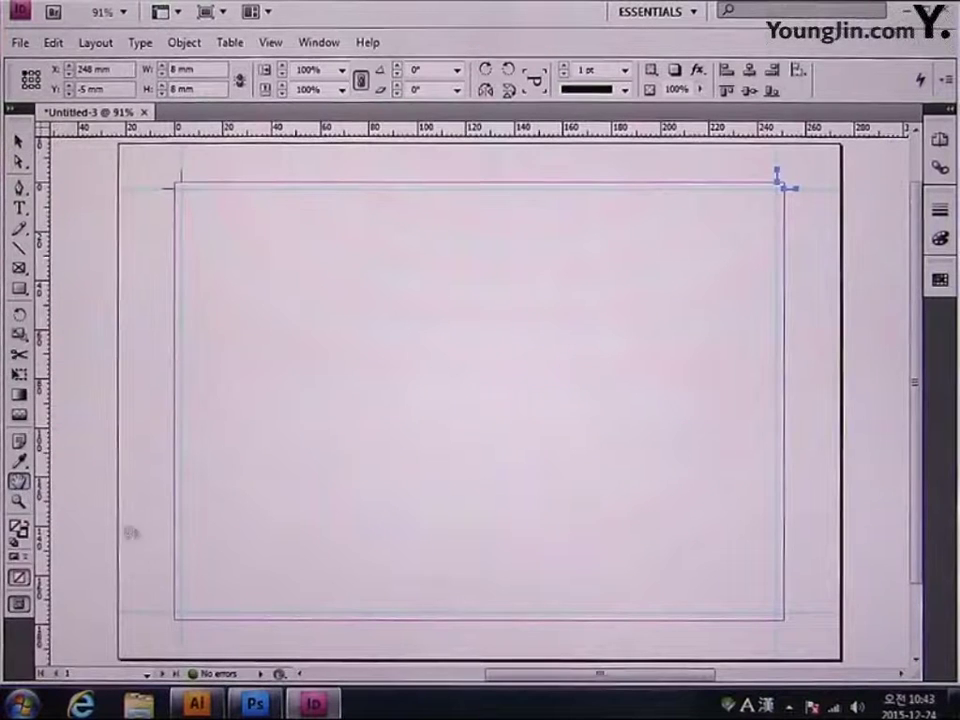
left_click(18, 501)
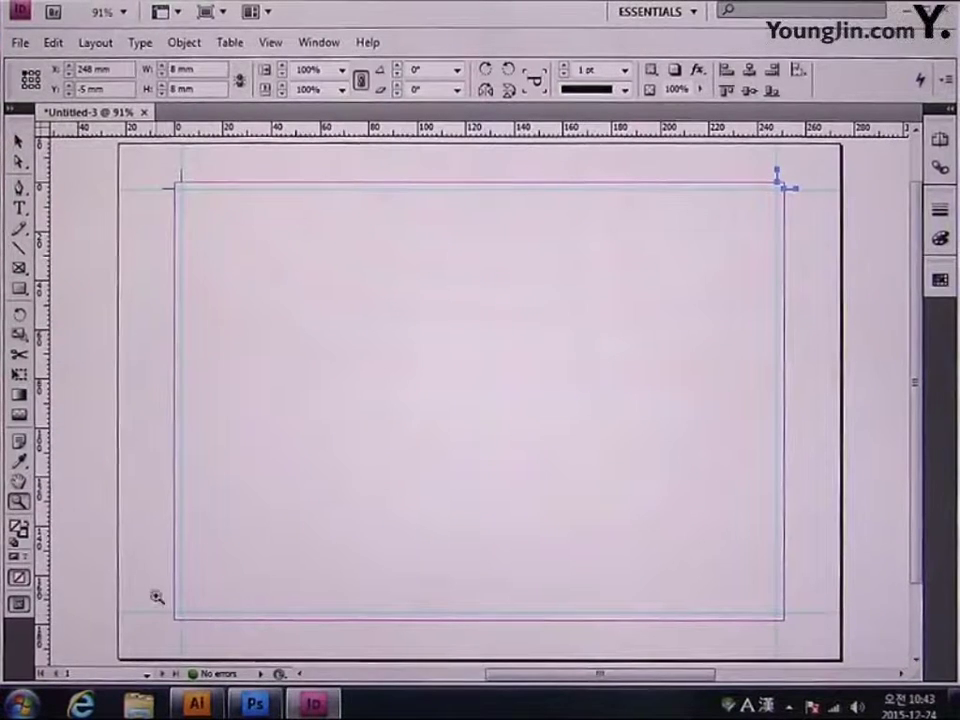
left_click_drag(154, 594, 200, 645)
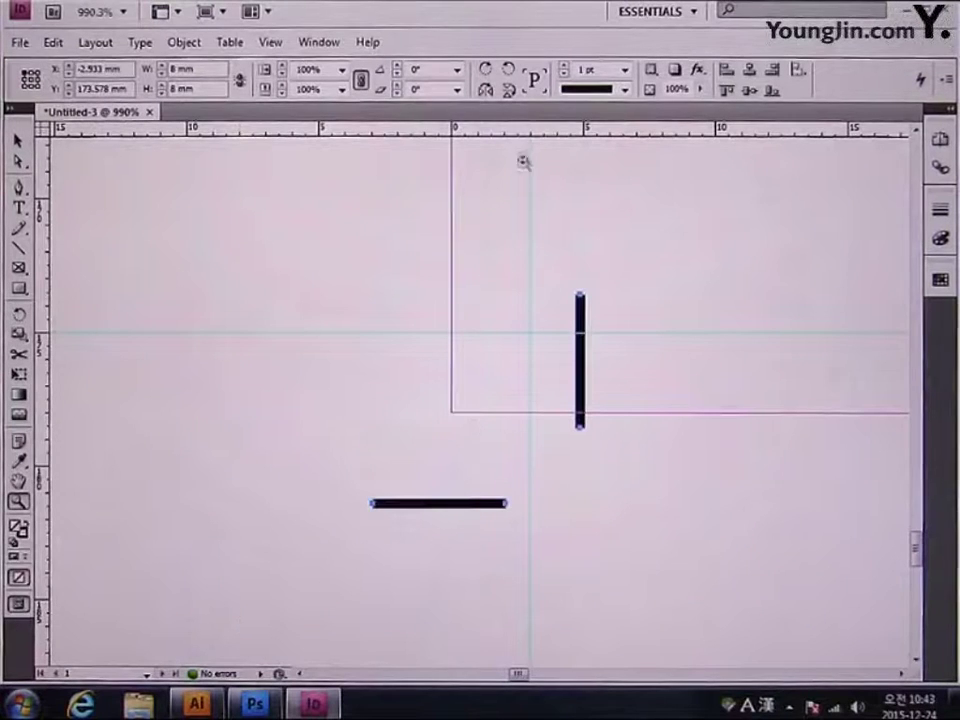
Rotate the pasted marks by 90° and align them with the guides outside the bottom-left corner, at X -5 mm, Y 175 mm.
left_click(457, 70)
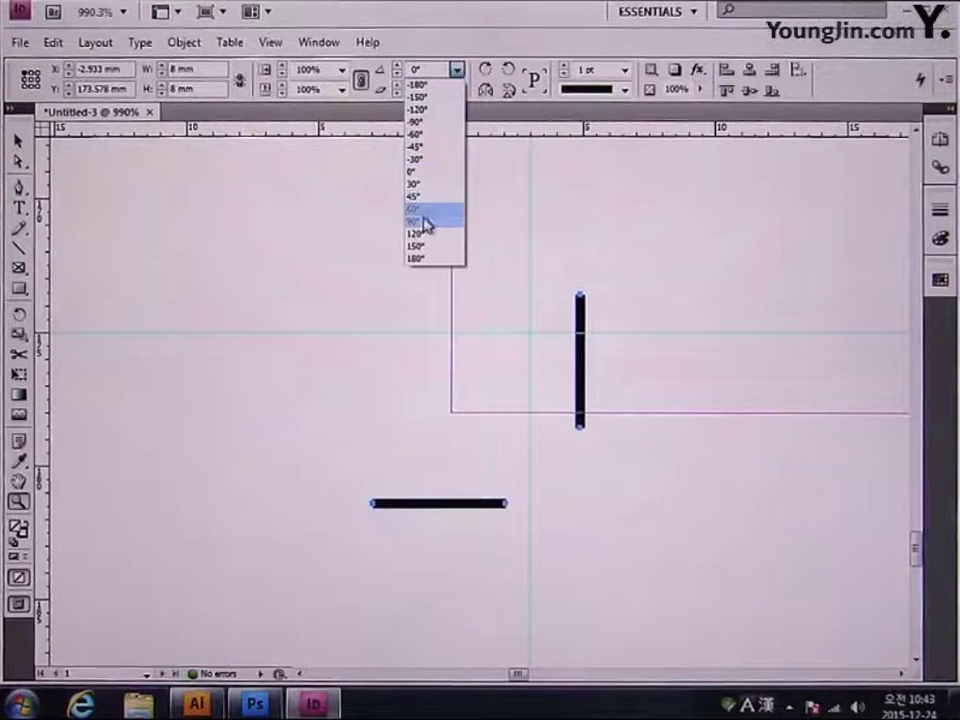
left_click(424, 222)
left_click(20, 143)
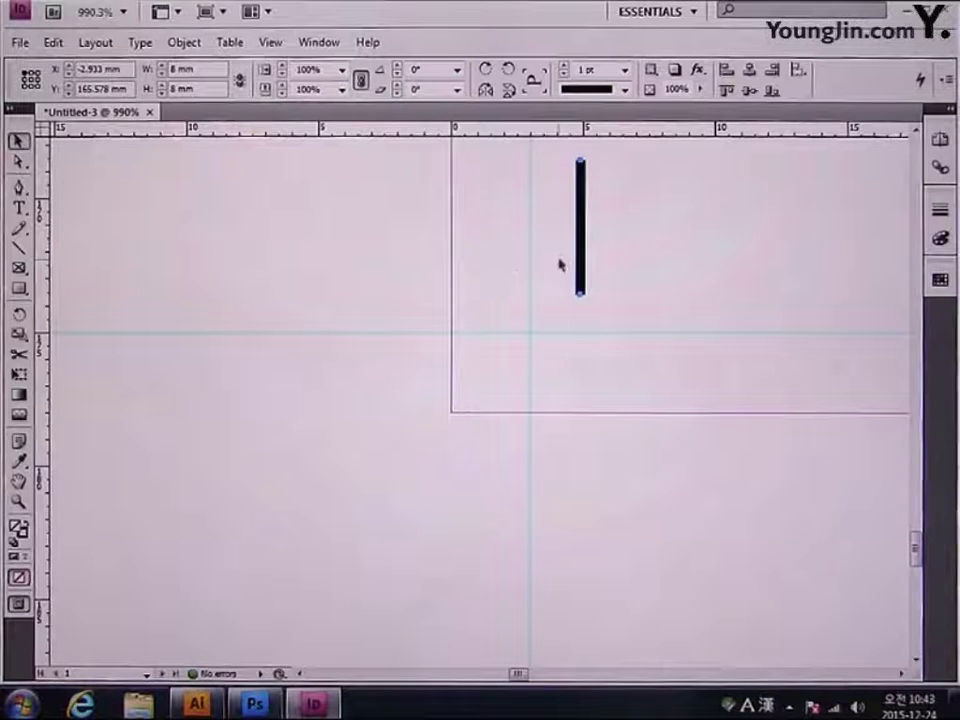
left_click_drag(580, 247, 528, 500)
Paste a copy of the trim marks near the margin frame's bottom-right corner.
left_click(19, 501)
key("ctrl+0")
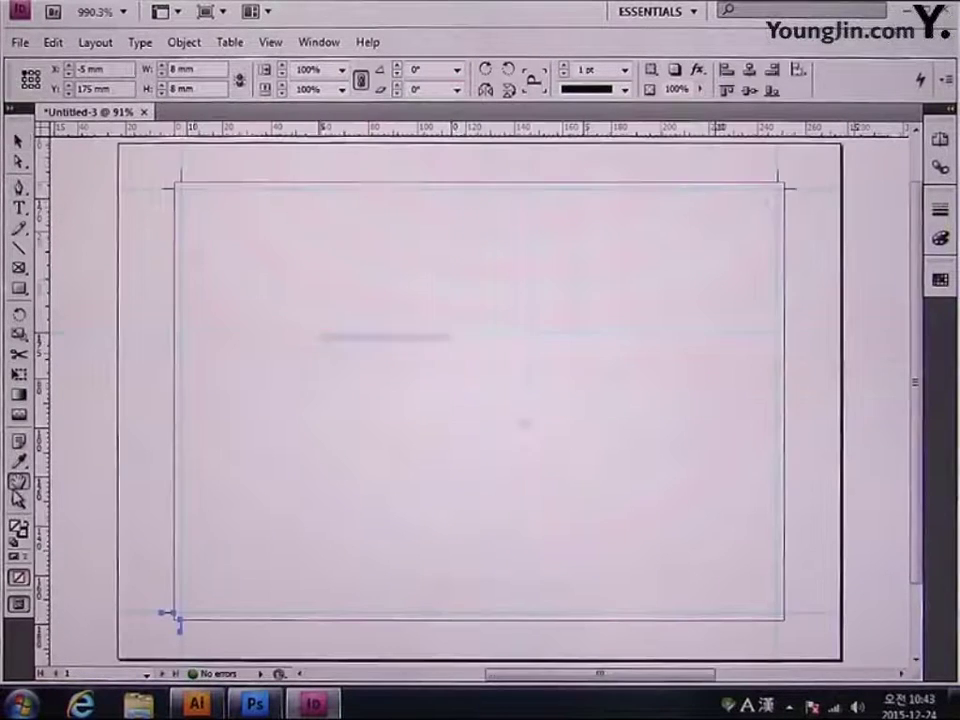
left_click_drag(735, 588, 800, 625)
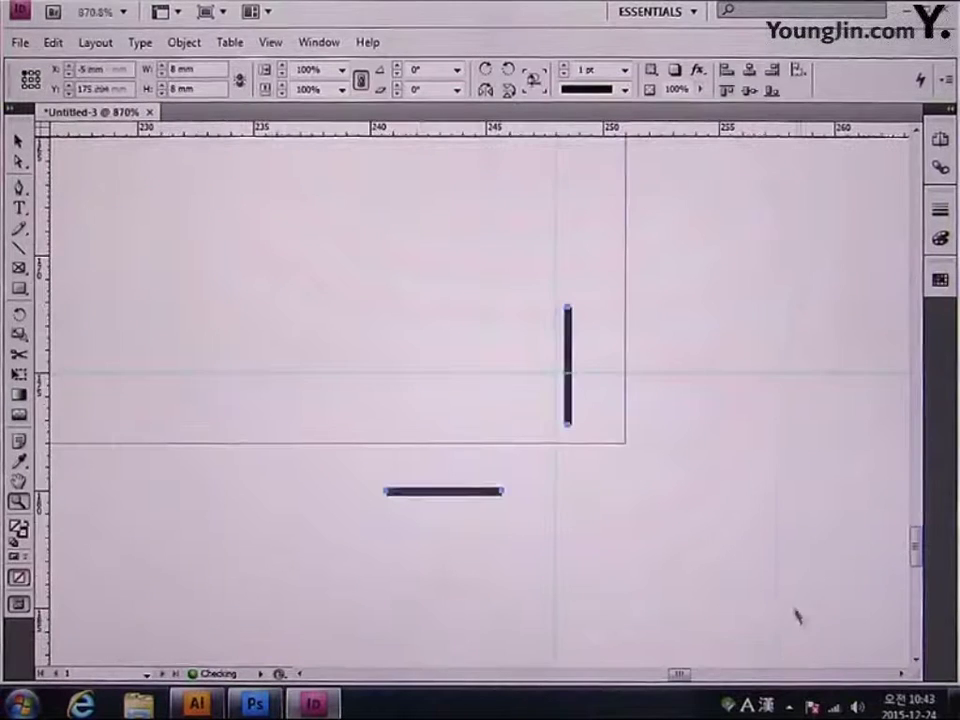
Rotate the pasted marks by -90° twice and align them outside the bottom-right corner at X 248 mm, Y 175 mm, then deselect them.
left_click(457, 69)
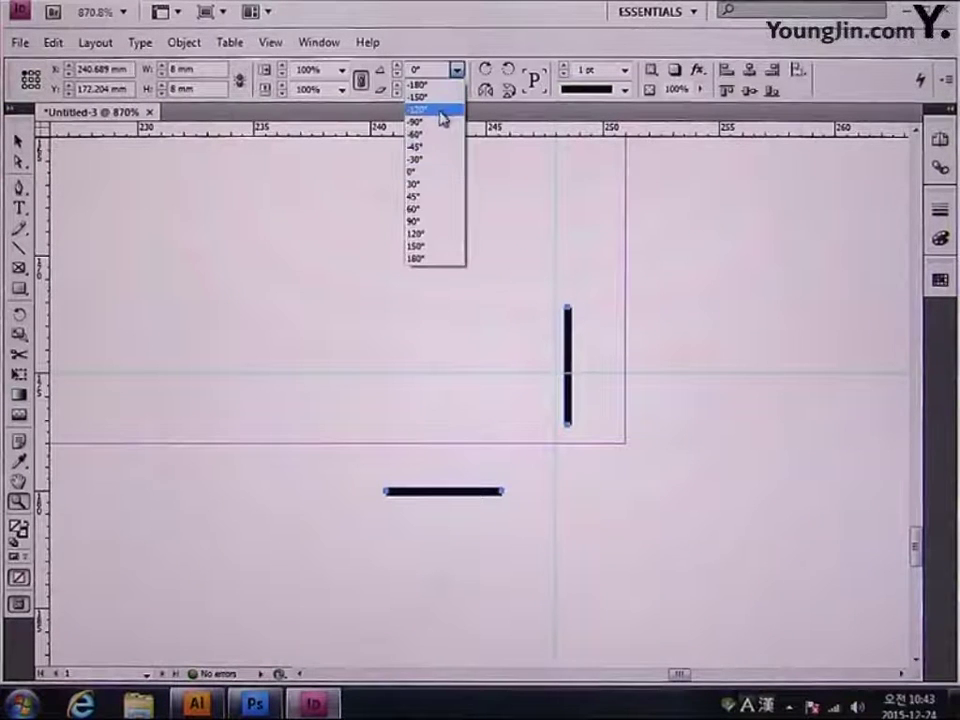
left_click(445, 117)
left_click(457, 69)
left_click(448, 124)
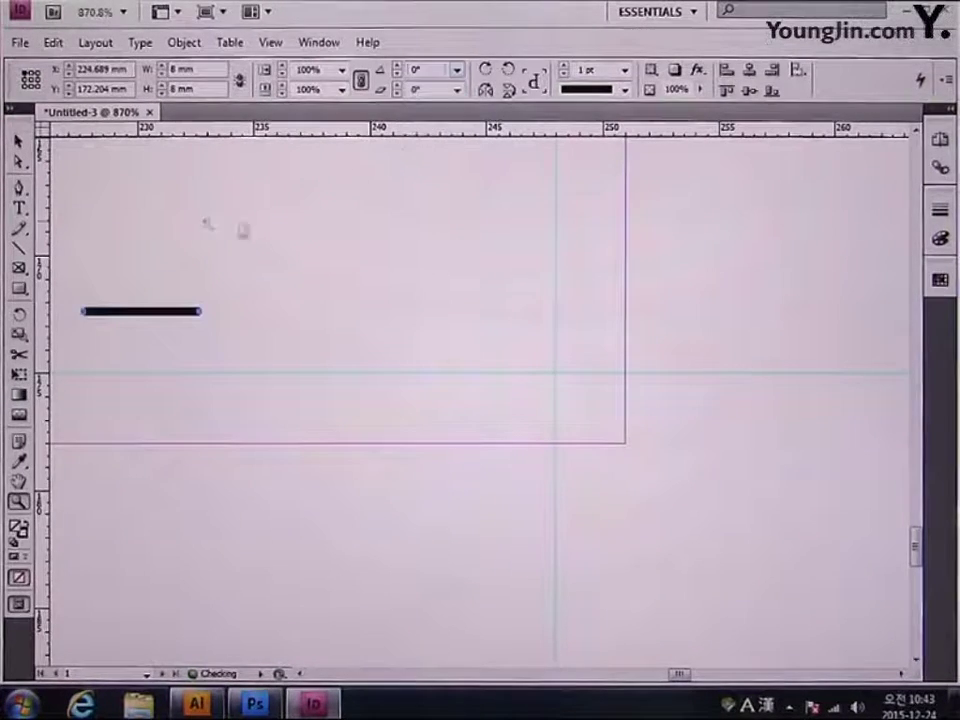
left_click(19, 143)
left_click_drag(150, 312, 691, 378)
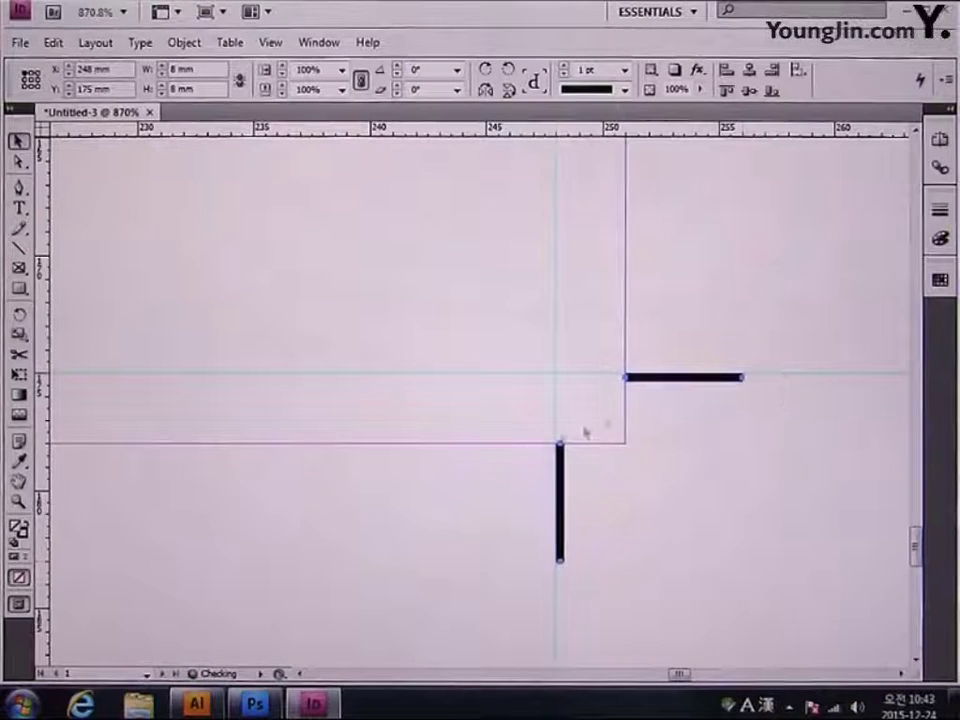
double_click(20, 503)
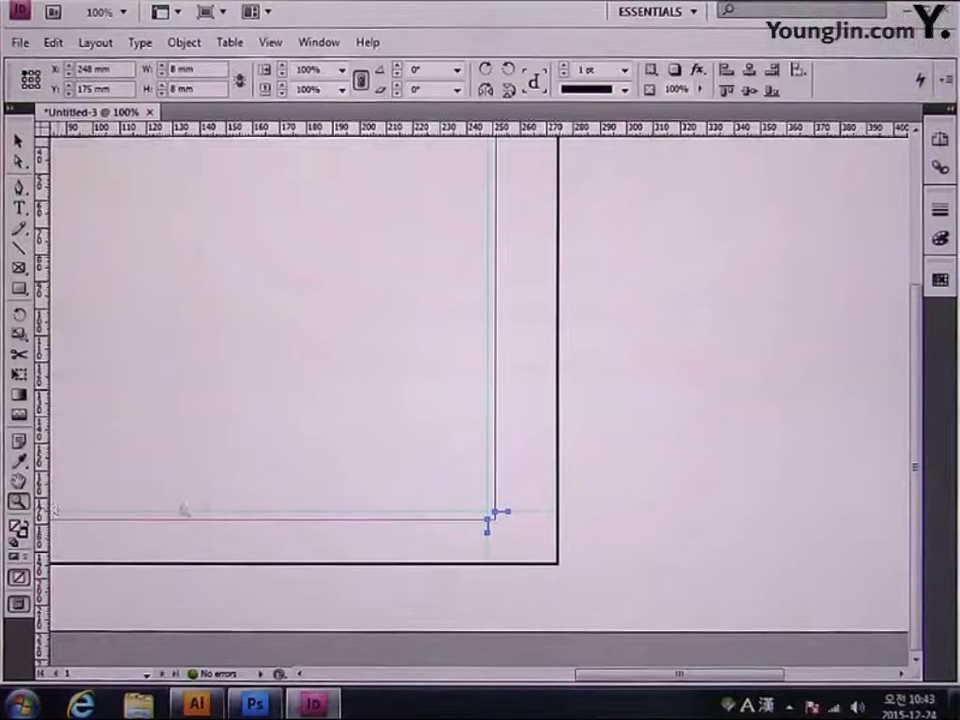
double_click(18, 481)
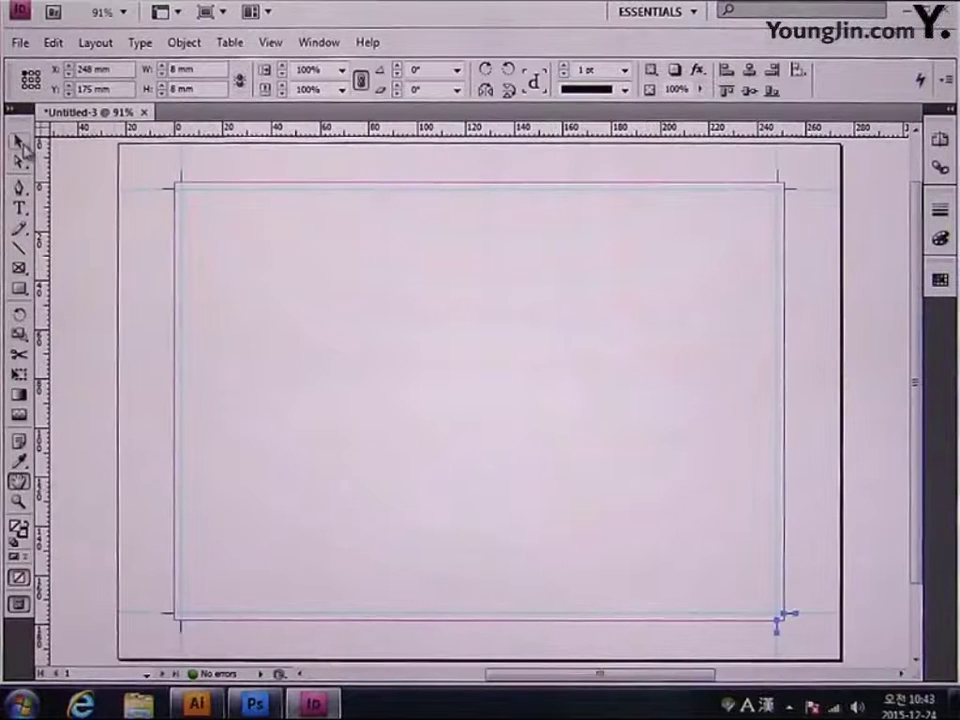
left_click(155, 244)
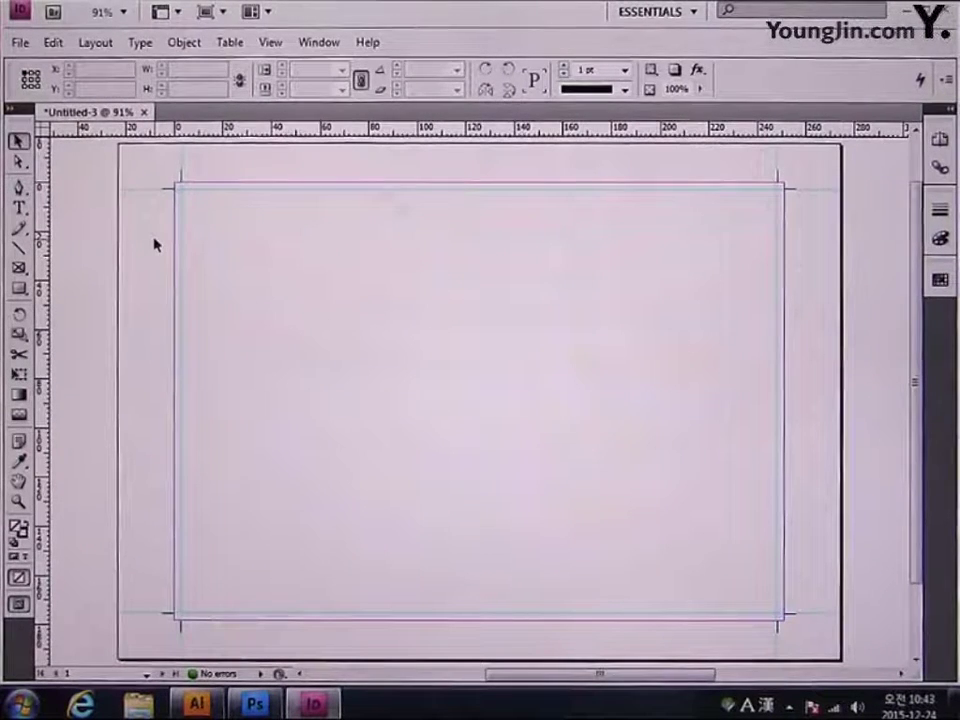
Place the 01 image from the 작업 folder at the top-left corner of the margin frame.
left_click(21, 44)
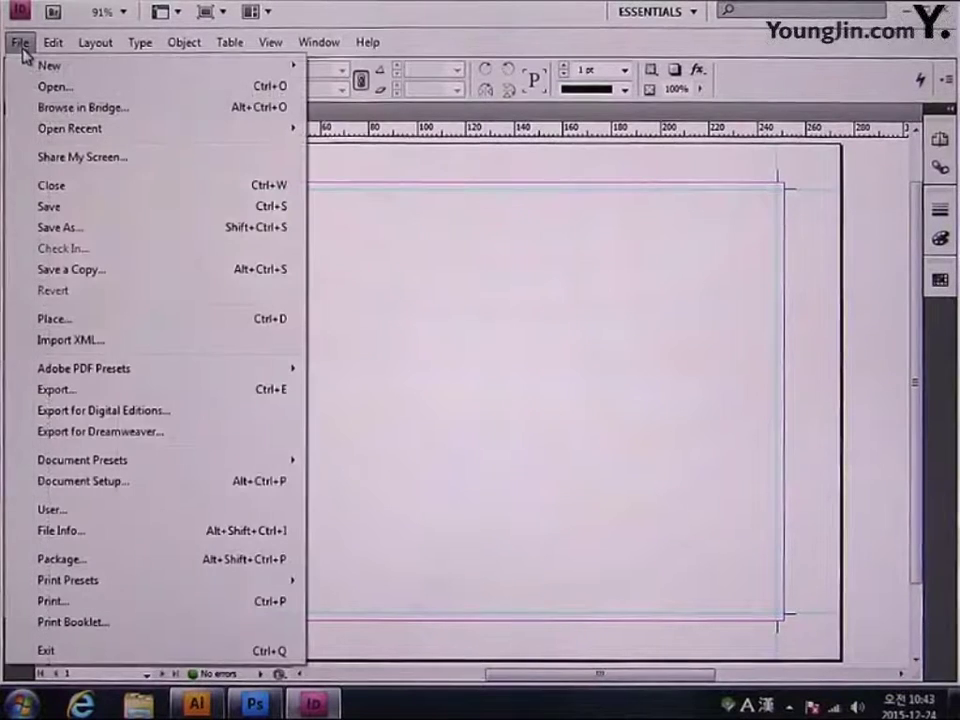
left_click(70, 321)
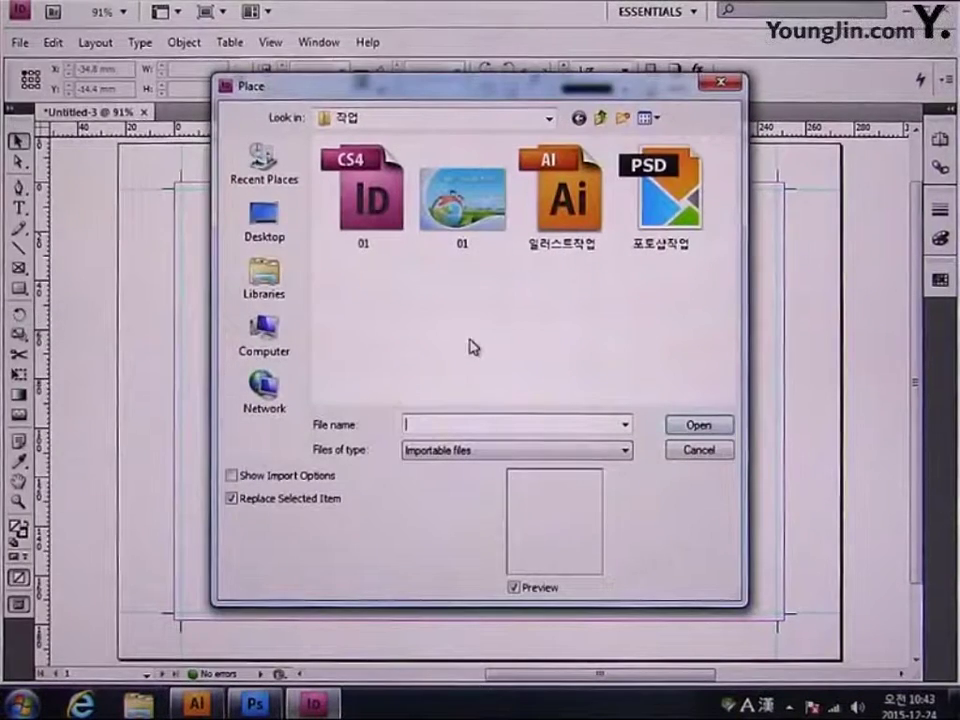
left_click(465, 242)
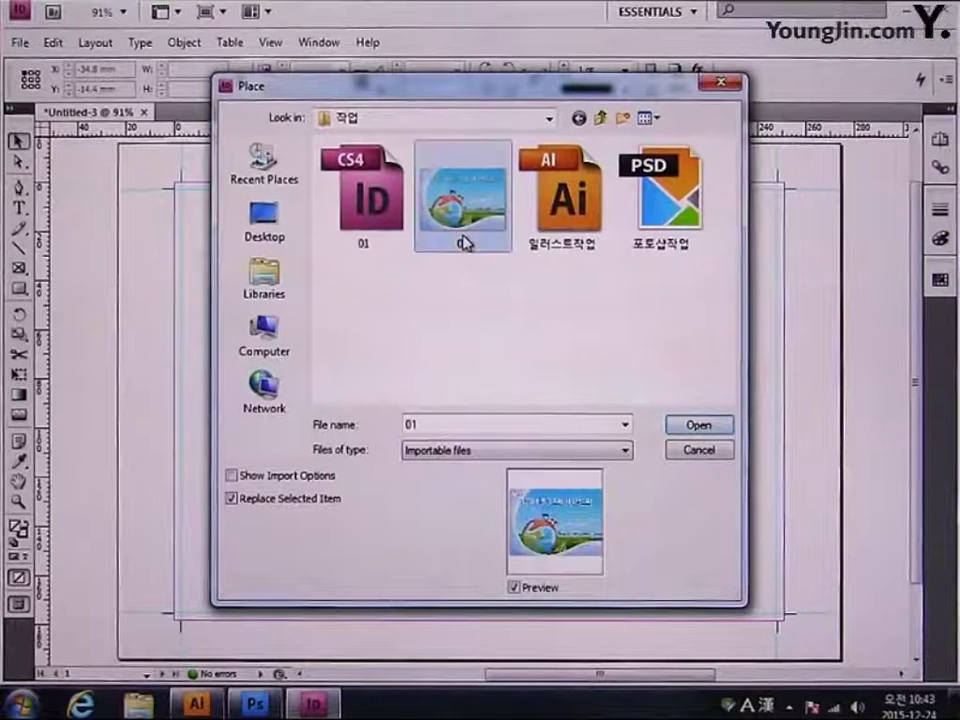
left_click(698, 427)
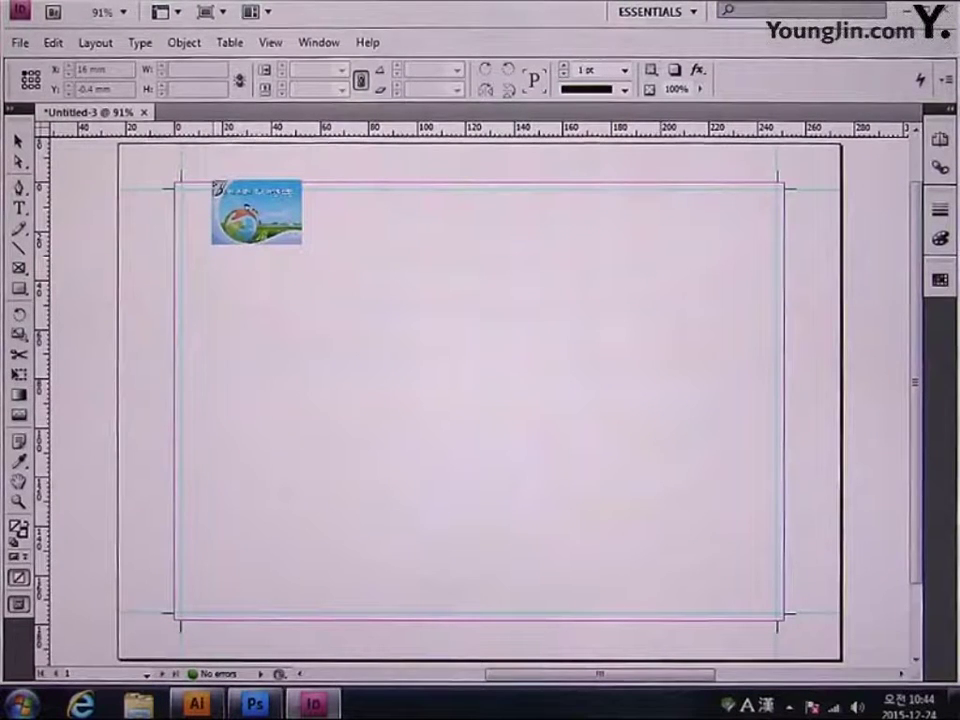
left_click(177, 185)
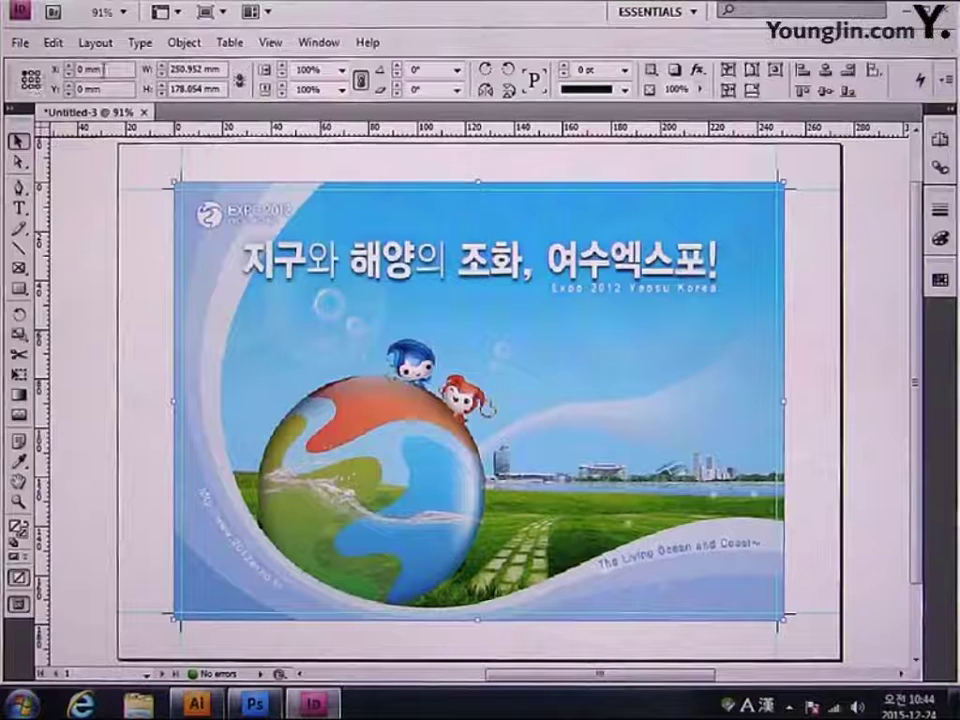
Set the placed image's position to X 0, Y 0 mm and its size to 251 mm wide by 178 mm high.
type("0")
key("Tab")
type("0")
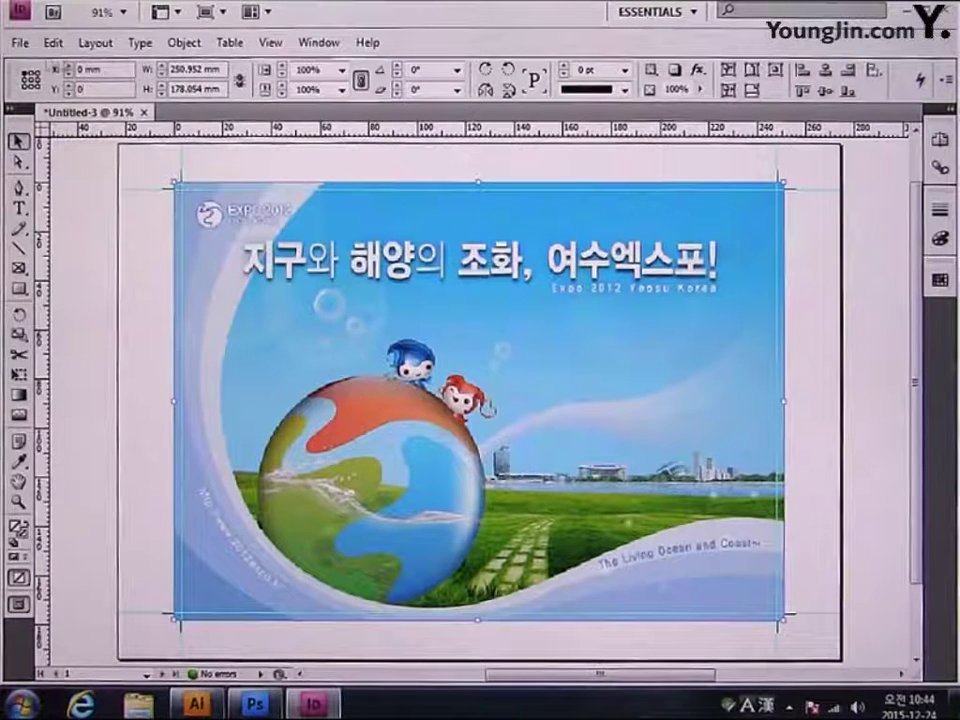
key("Tab")
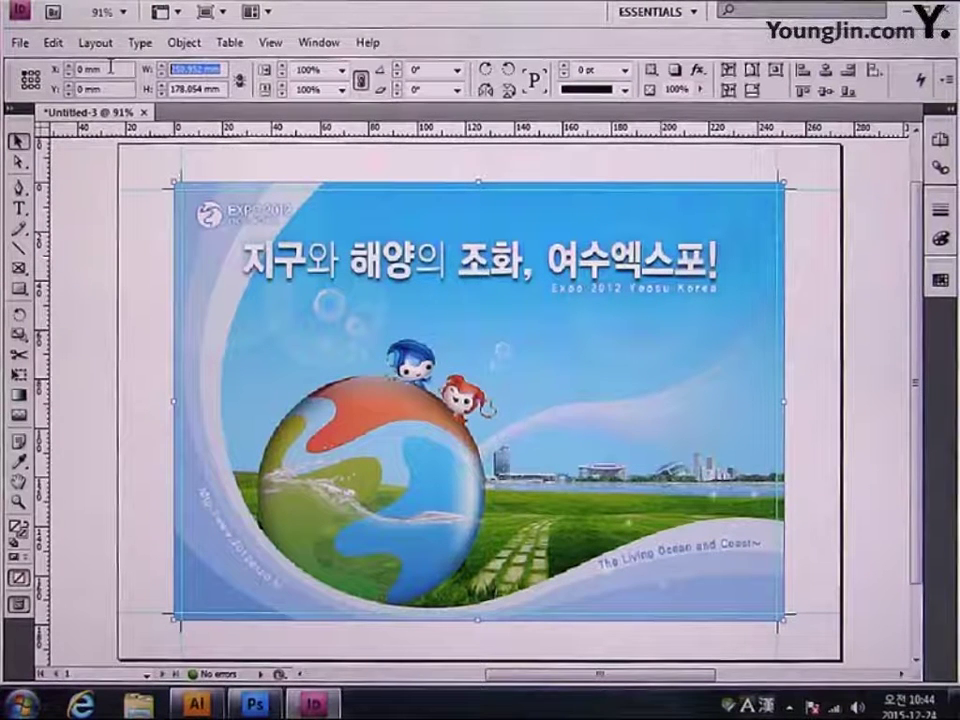
type("251")
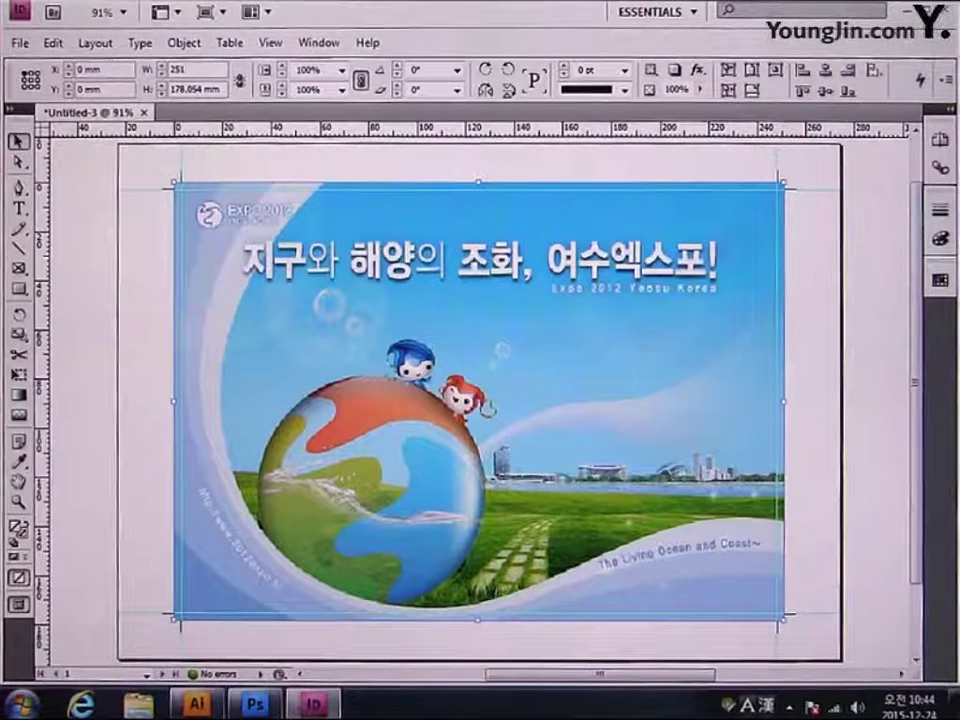
left_click(219, 92)
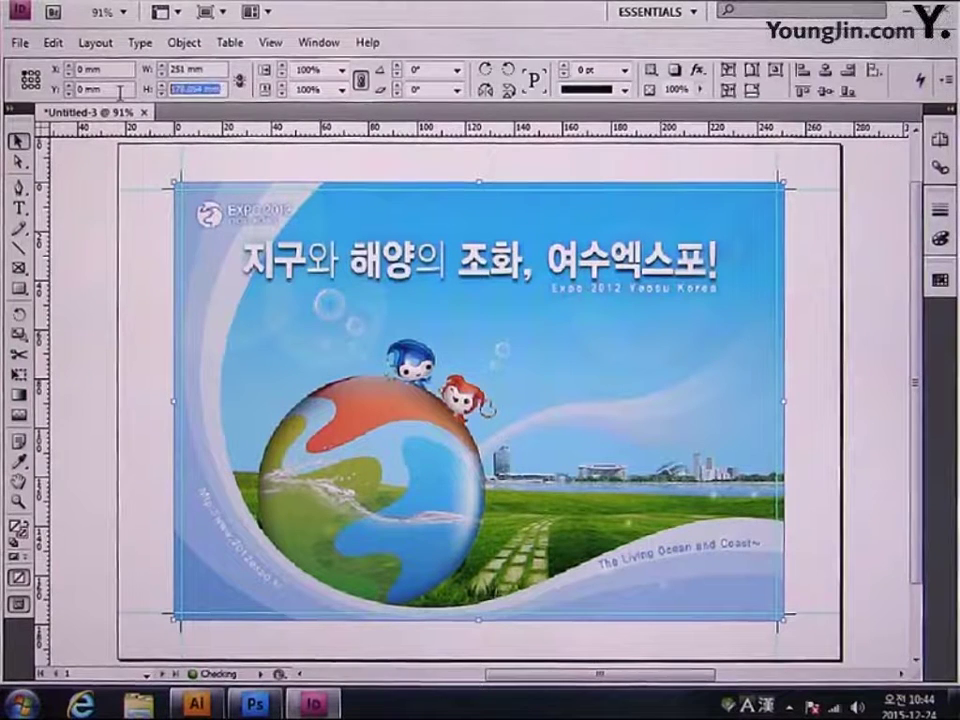
type("178")
key("Return")
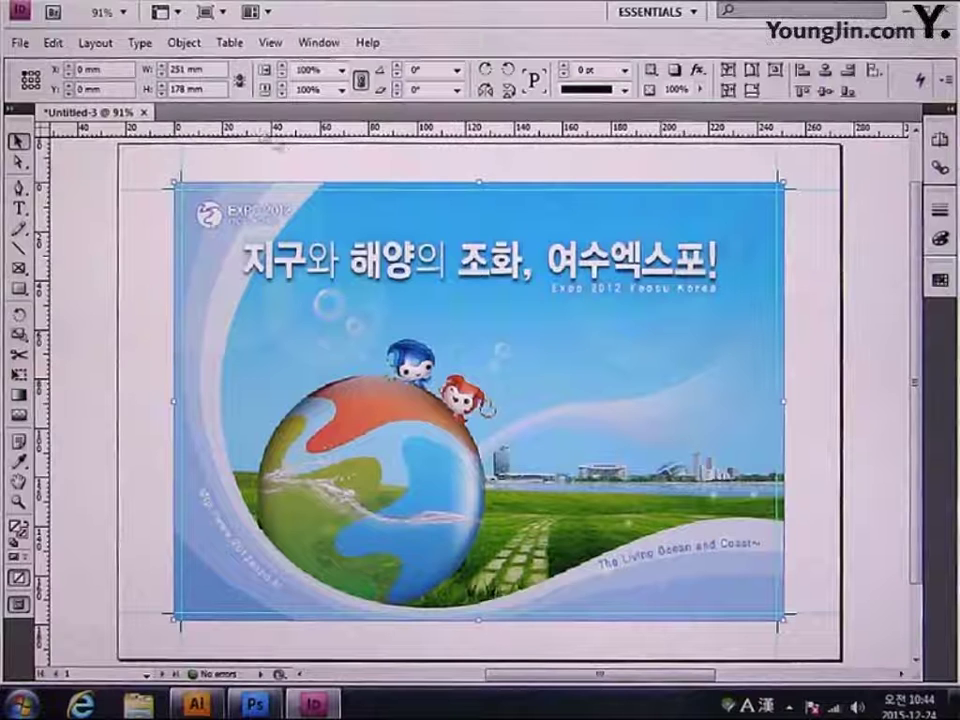
Set the placed image's display performance to High Quality Display.
right_click(445, 364)
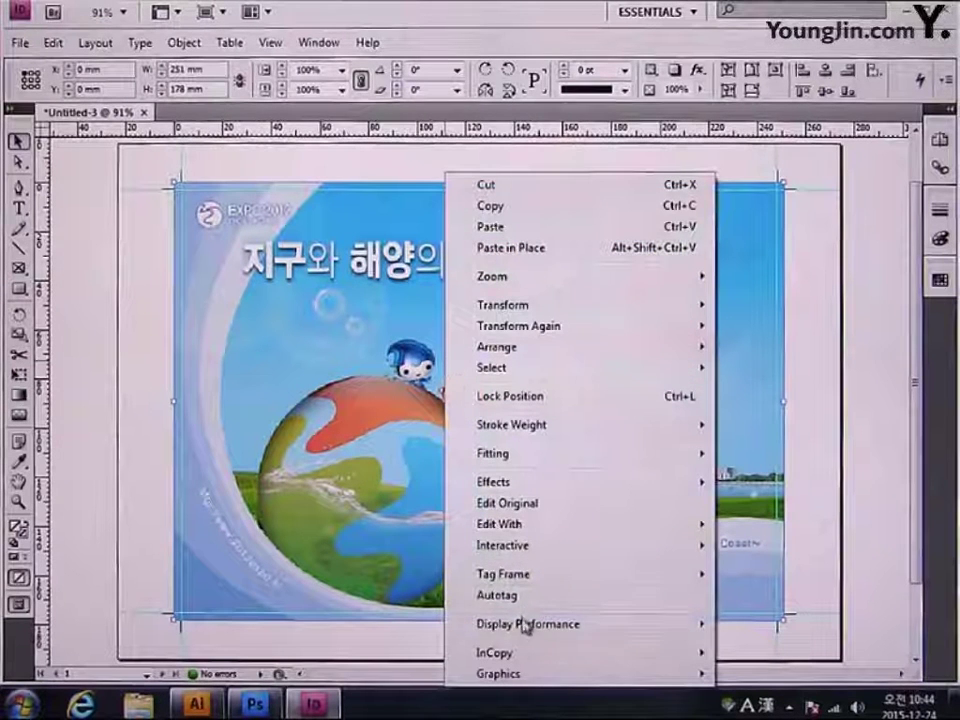
mouse_move(524, 627)
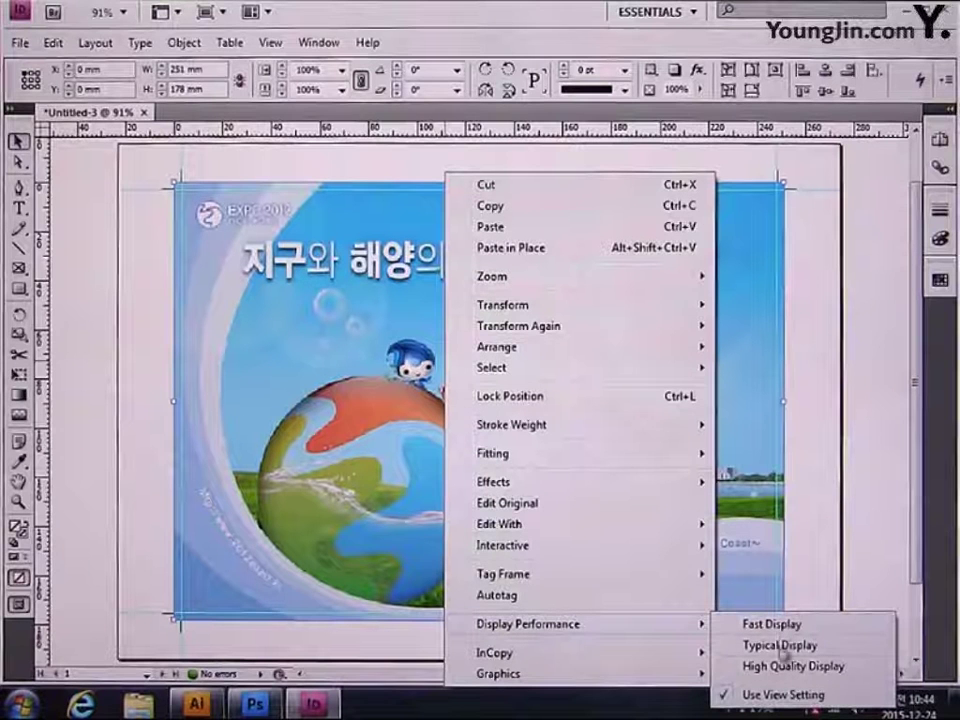
left_click(781, 668)
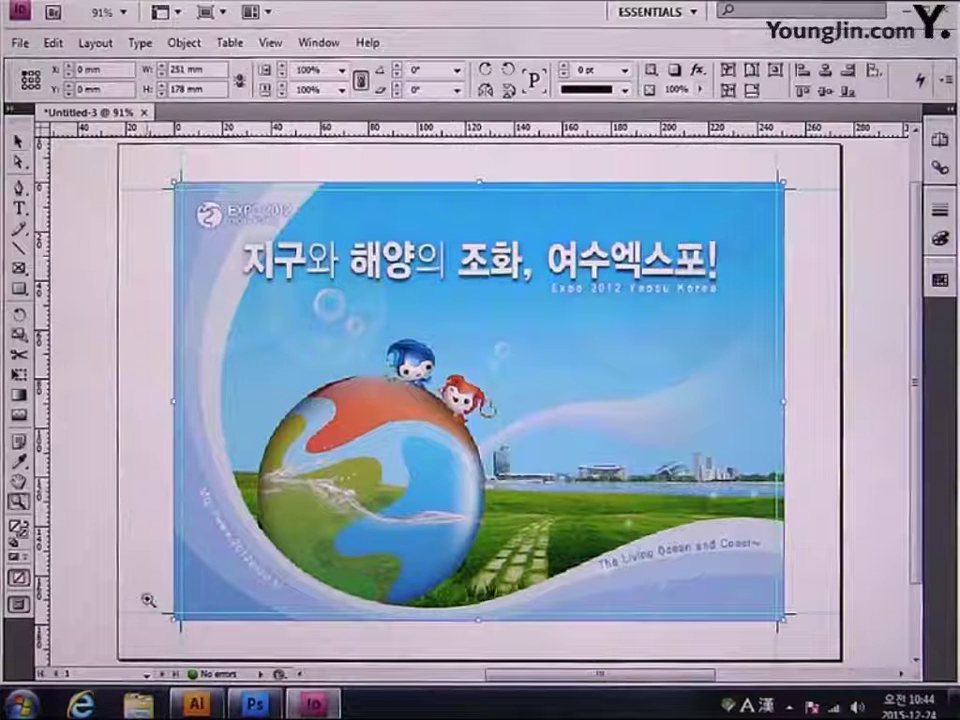
Add a text frame about 5 mm by 3.3 mm beside the vertical trim mark below the image's bottom-left corner, reading 01.
left_click_drag(148, 600, 240, 645)
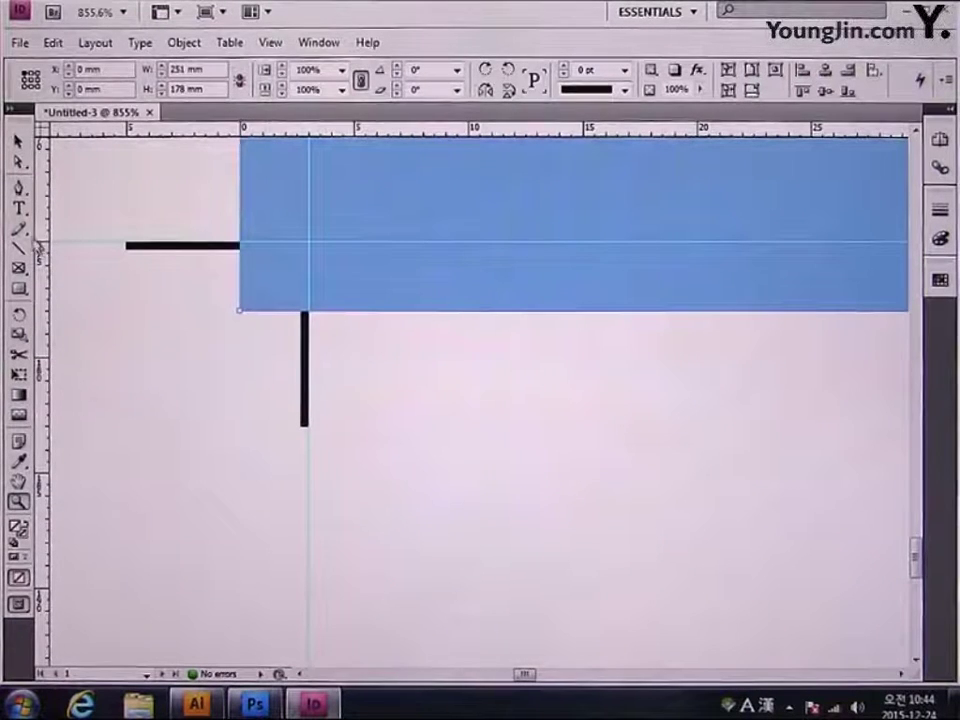
left_click(19, 209)
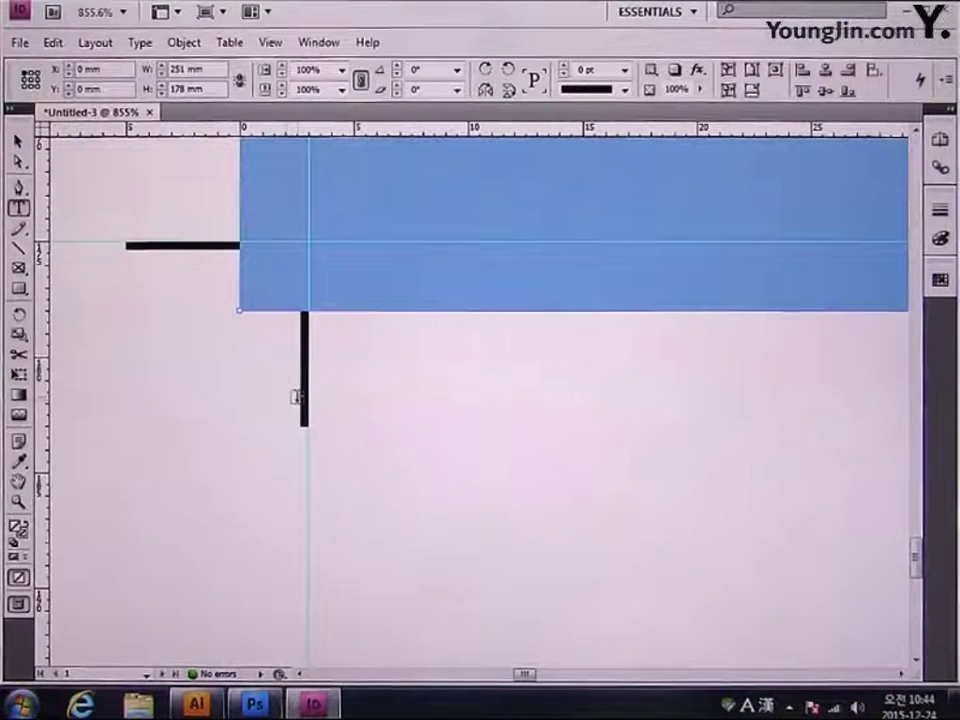
left_click_drag(333, 350, 441, 425)
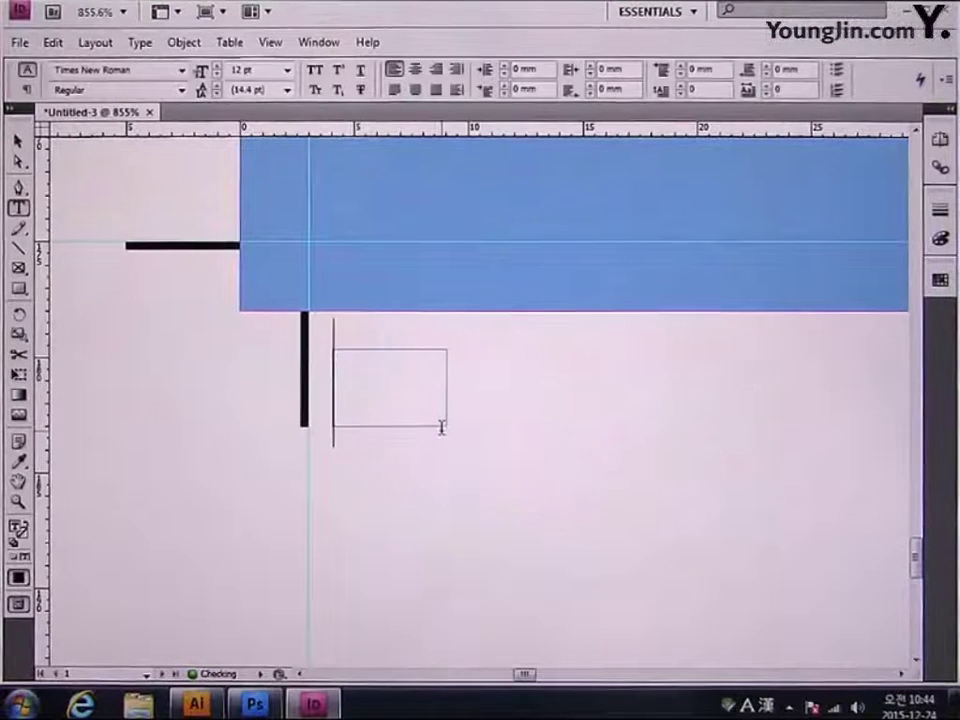
type("01")
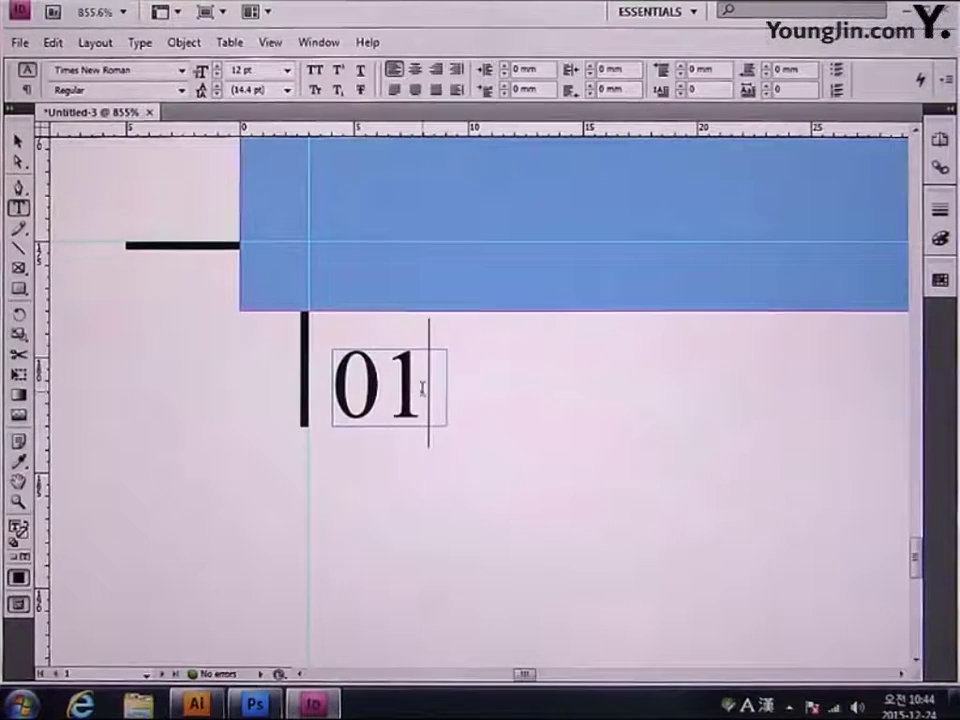
Format the 01 text in the Dotum font at 10 pt.
left_click_drag(422, 388, 336, 388)
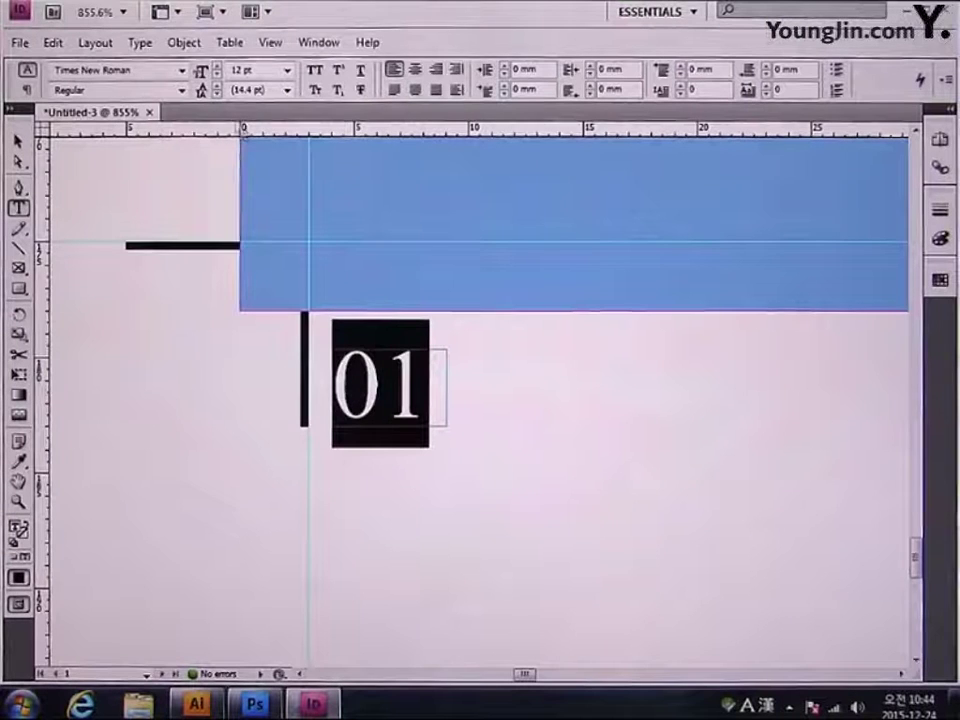
left_click(181, 72)
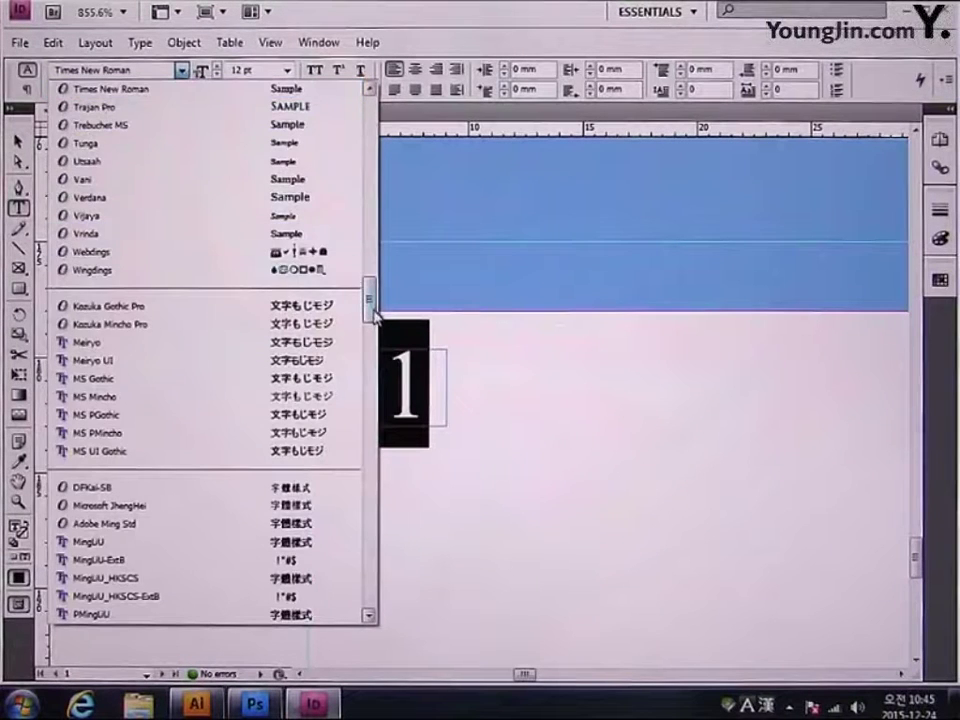
left_click_drag(371, 312, 371, 377)
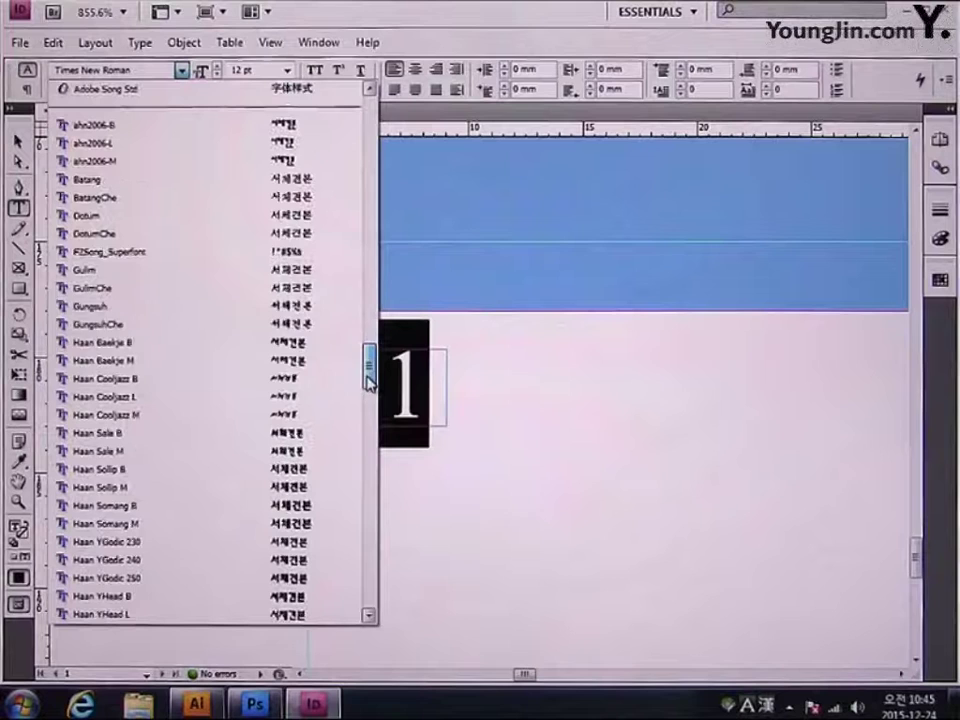
scroll(120, 228, "down", 3)
left_click(120, 228)
left_click(245, 70)
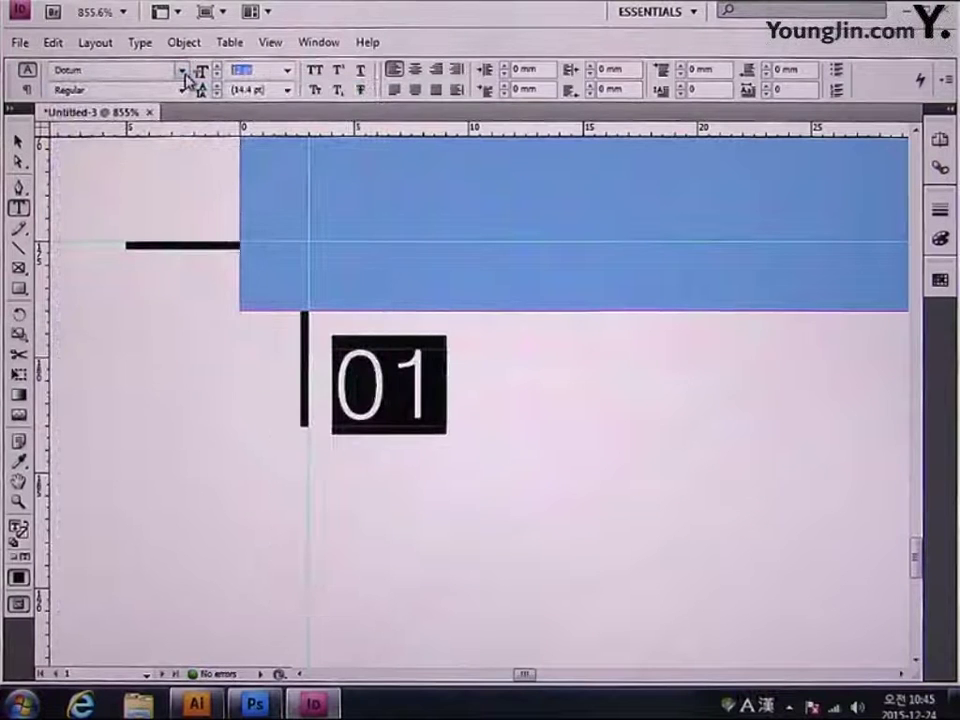
type("110")
key("Return")
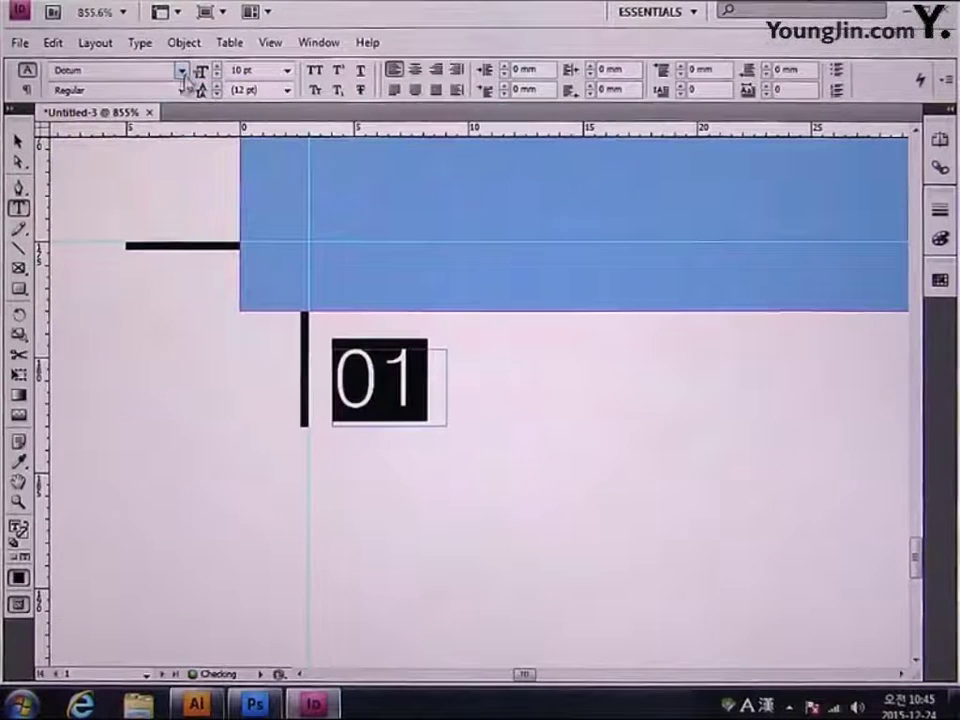
Shorten the 01 text frame to about 2.8 mm high, align its lower edge with the trim mark's end, and deselect it.
left_click(19, 142)
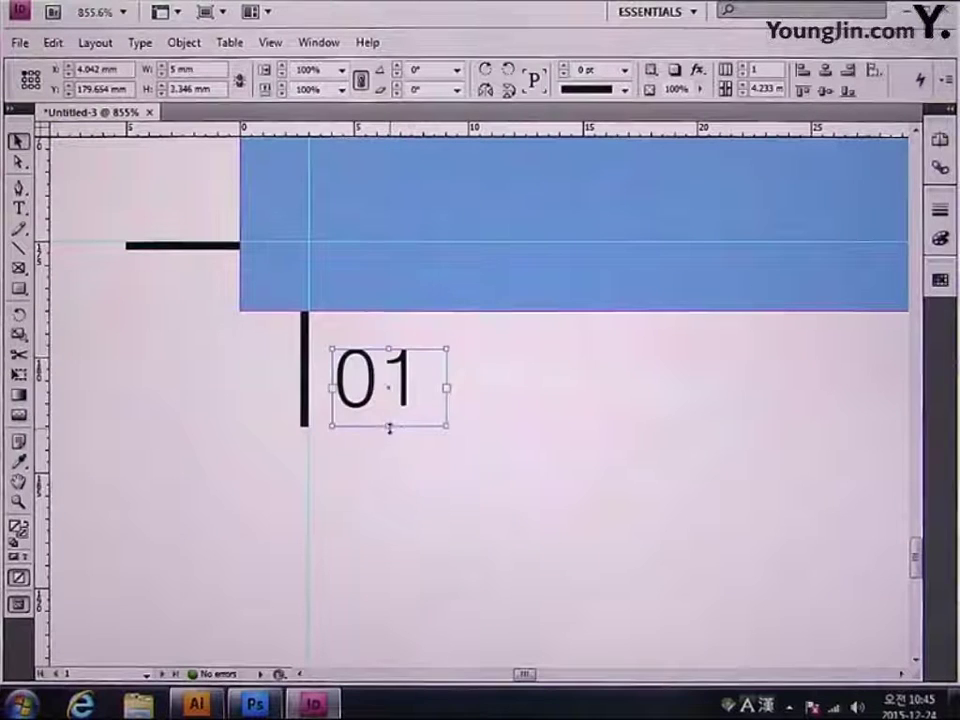
left_click_drag(389, 427, 405, 397)
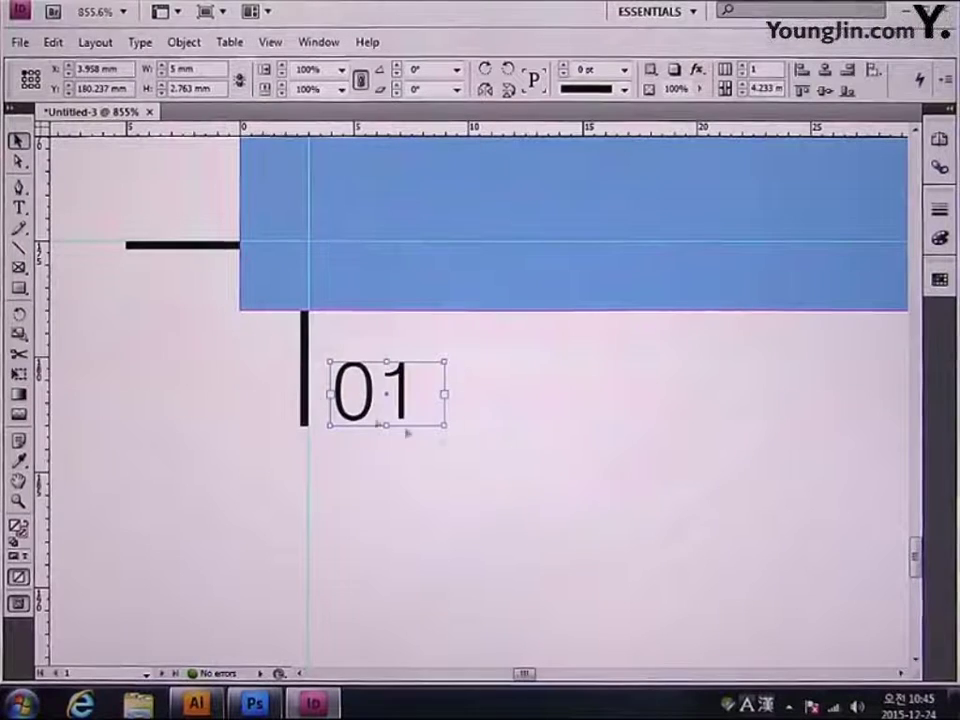
double_click(20, 482)
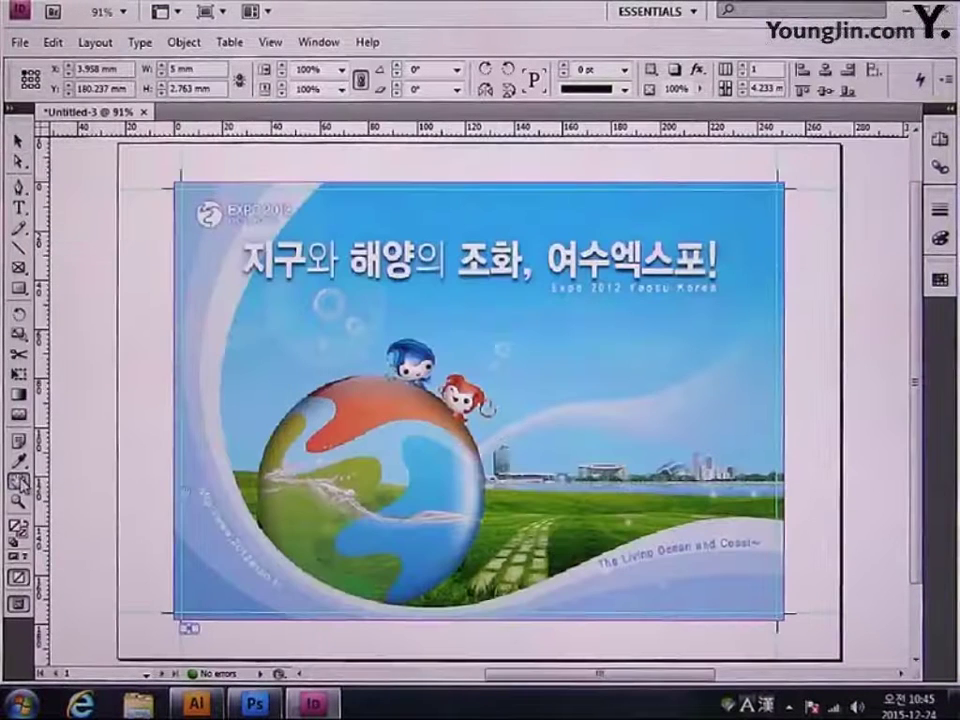
left_click(18, 141)
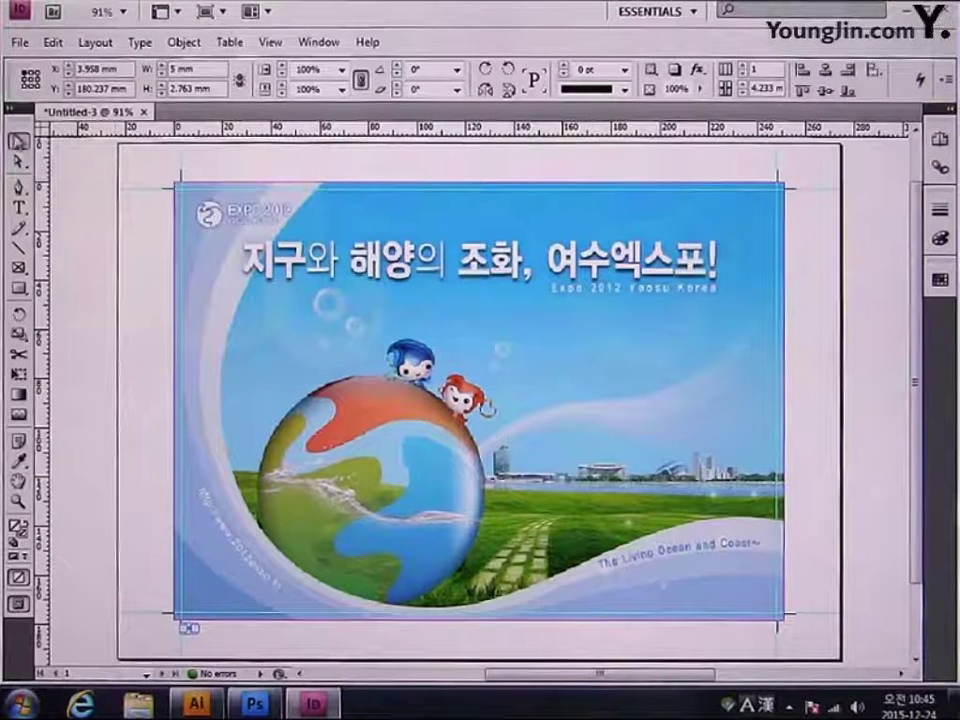
left_click(104, 272)
Save the document as 01 in My Documents in InDesign CS4 format, replacing the existing file.
left_click(20, 42)
left_click(82, 208)
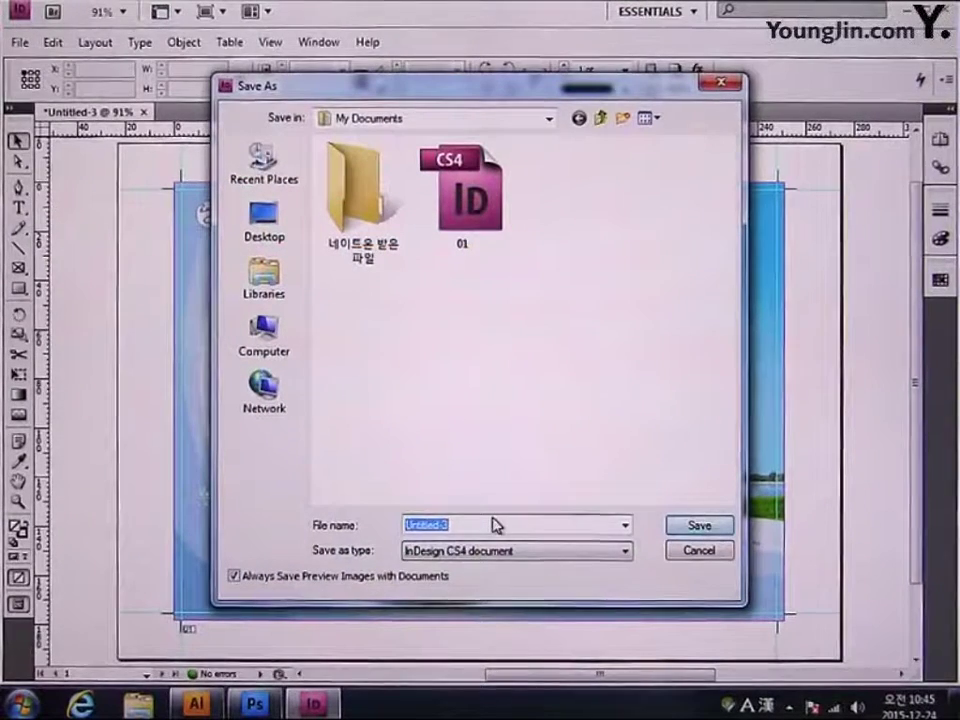
type("01")
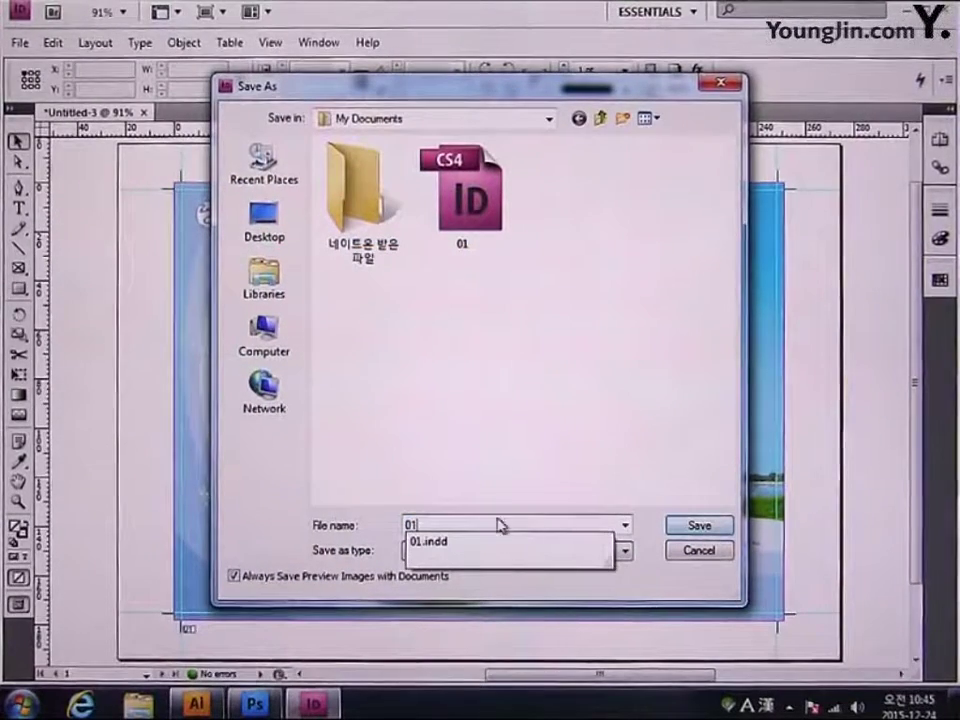
left_click(704, 530)
left_click(531, 353)
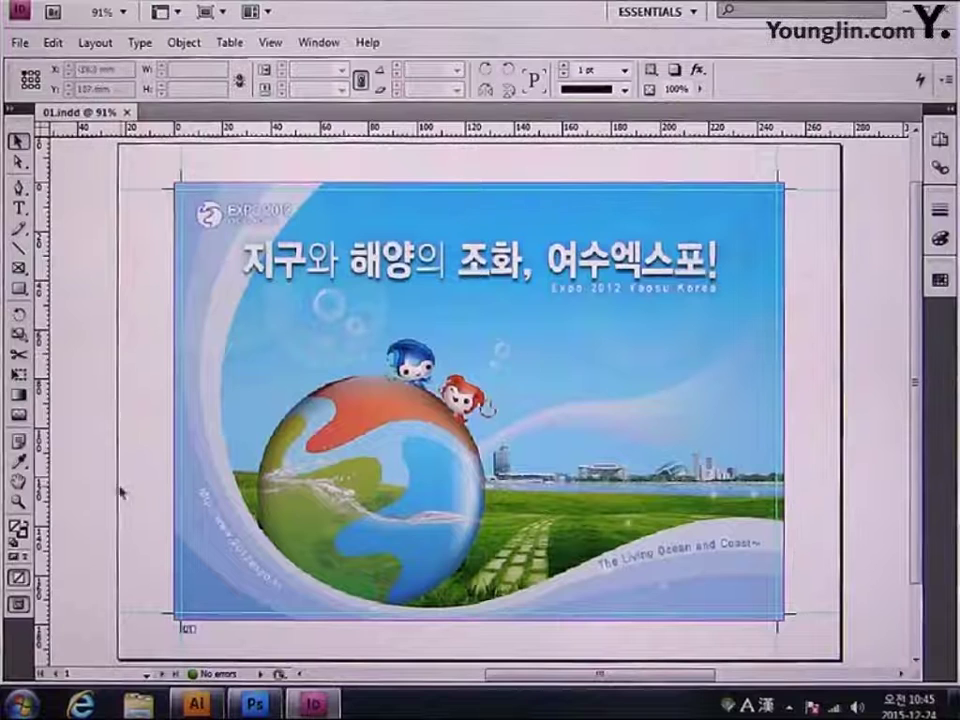
left_click(18, 481)
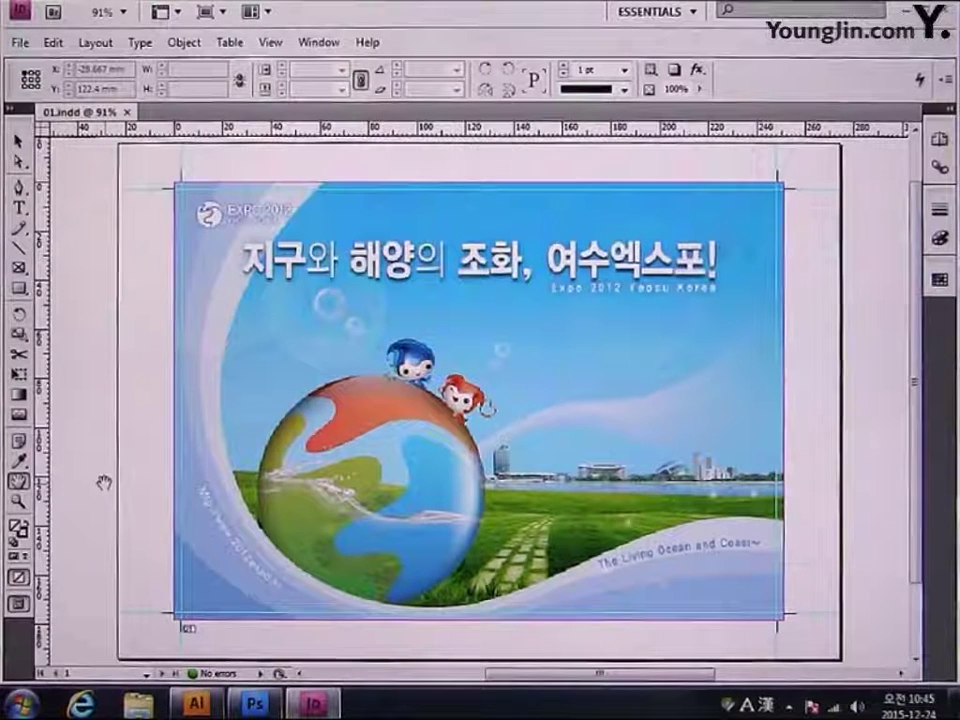